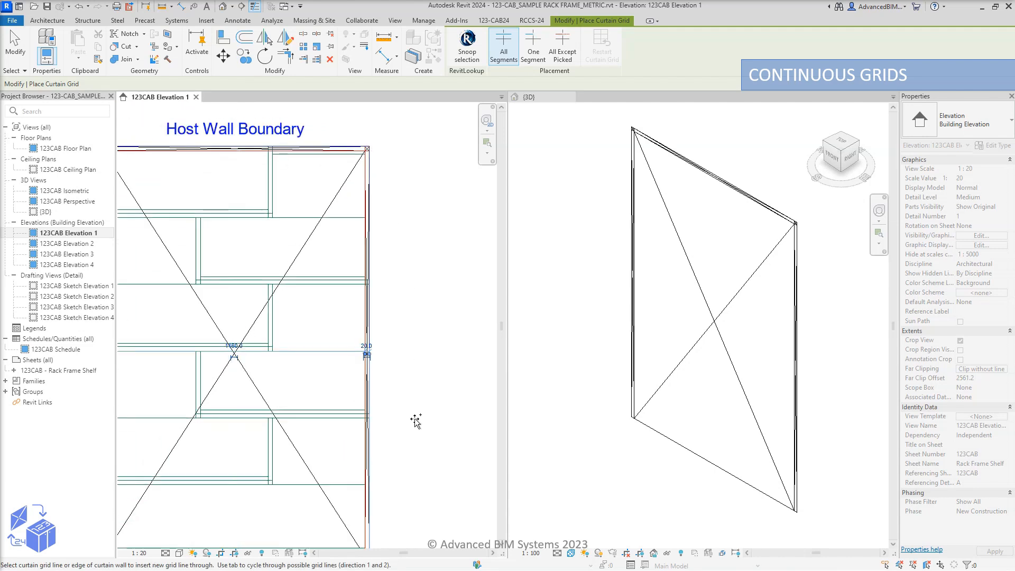
Place a continuous horizontal curtain grid along the bottom of the cabinet frame in the elevation, finishing the outer frame grids
middle_click_drag(419, 425, 445, 247)
scroll(395, 376, "up", 5)
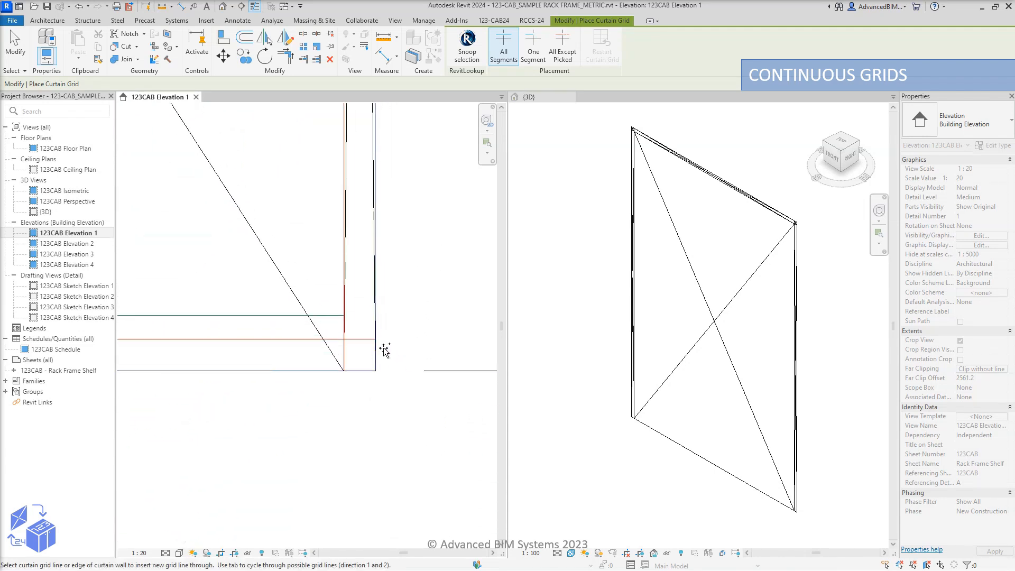
scroll(410, 400, "down", 5)
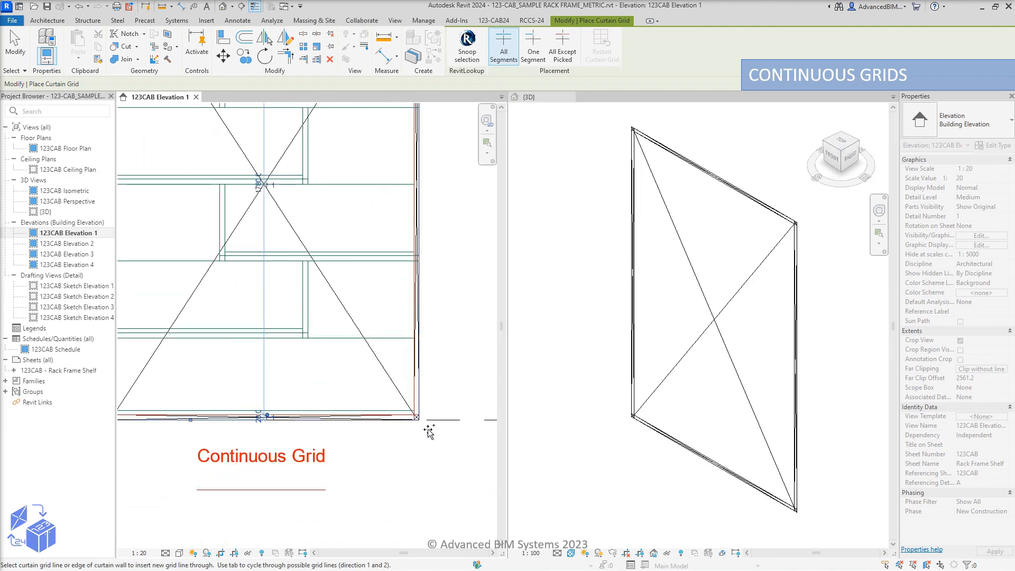
middle_click_drag(458, 359, 431, 367)
key("Escape")
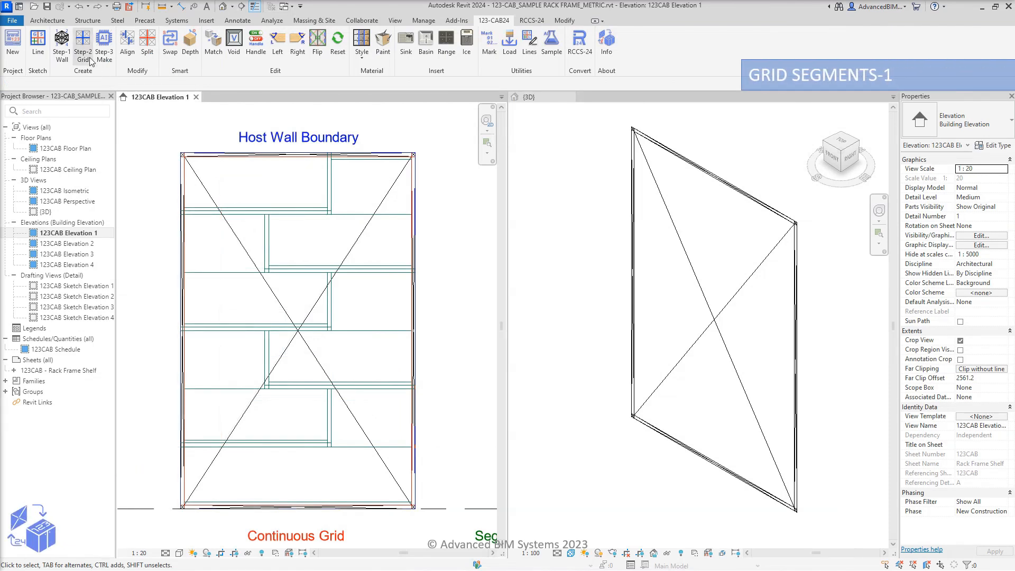
Place a continuous horizontal curtain grid along the underside line of the uppermost shelf, spanning all segments
left_click(82, 42)
scroll(183, 217, "up", 6)
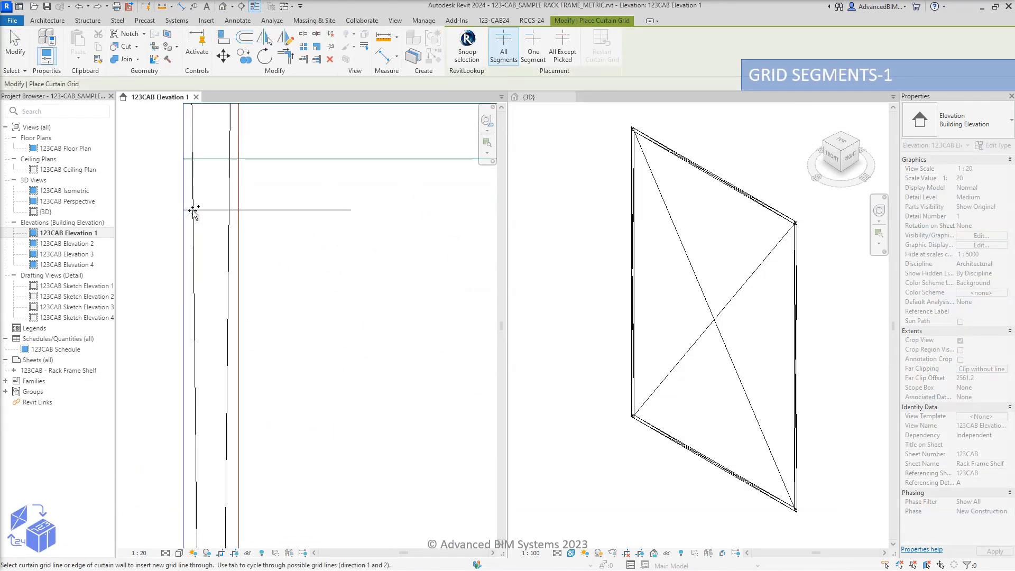
left_click(182, 160)
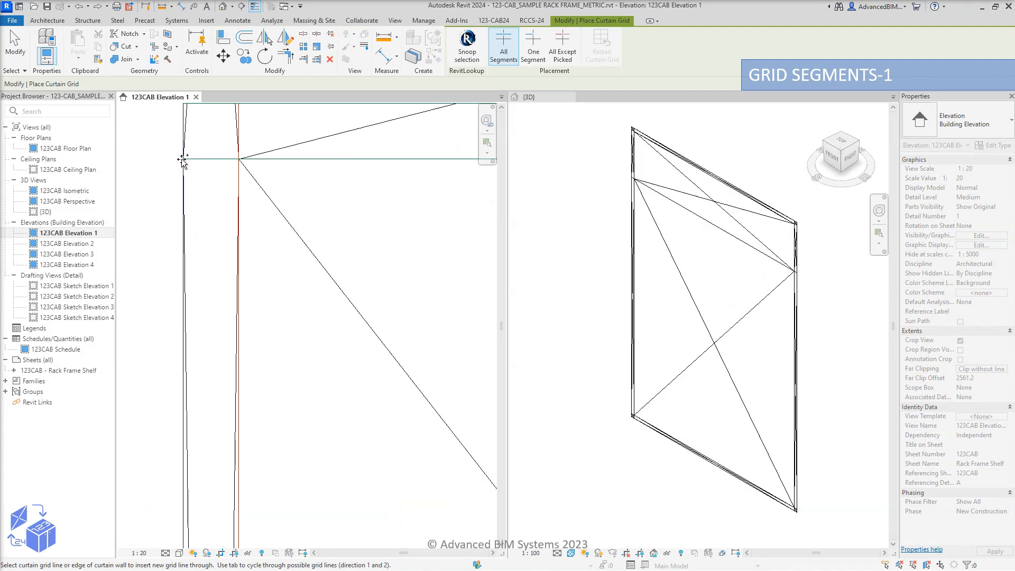
key("Escape")
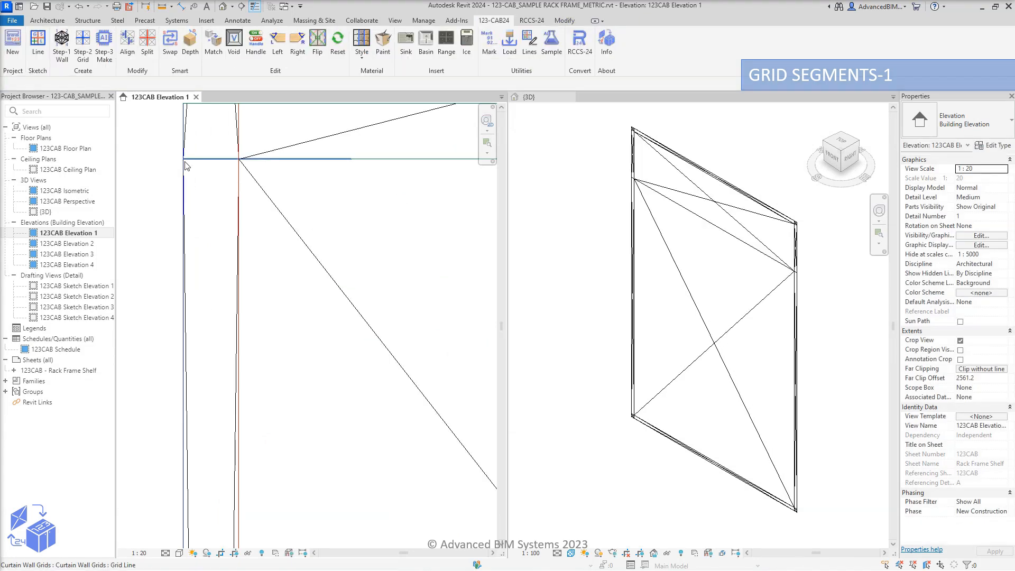
Copy the horizontal grid line with Multiple enabled, from the first shelf line down to the second shelf line
left_click(296, 163)
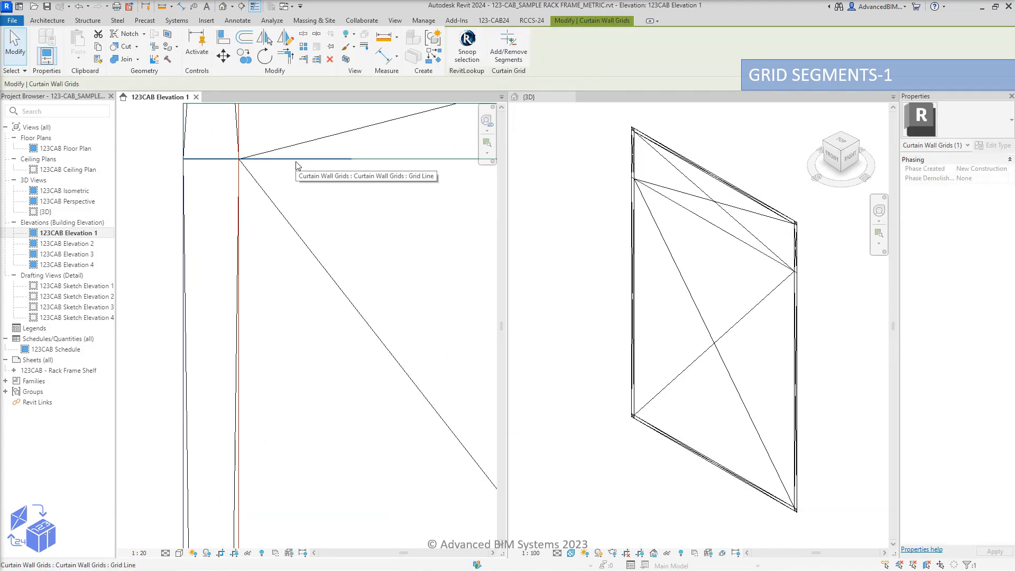
left_click(247, 59)
left_click(186, 160)
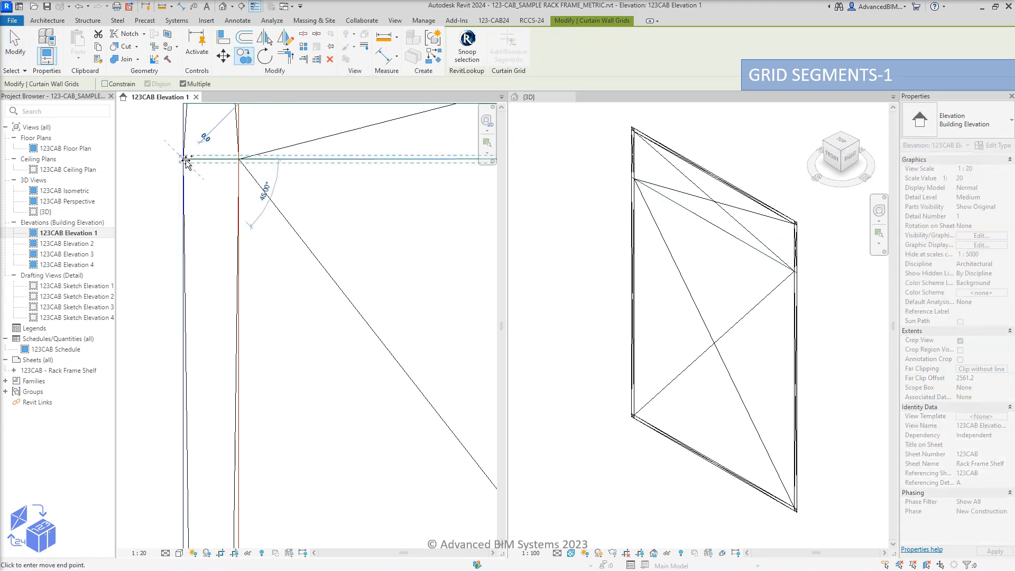
scroll(187, 158, "down", 3)
scroll(189, 286, "up", 4)
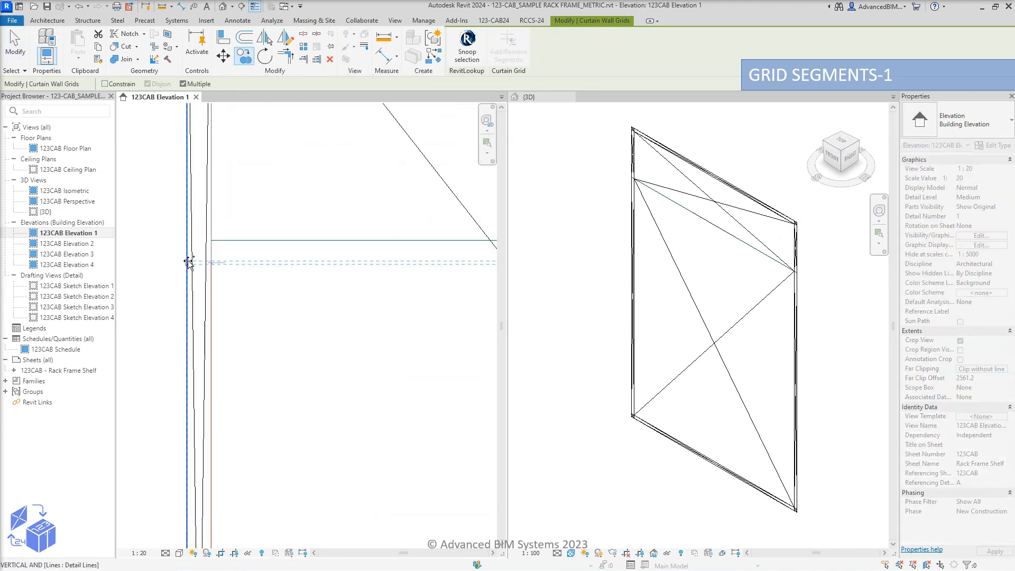
left_click(169, 245)
Place further copies of the horizontal grid line on the third and fourth shelf lines
scroll(161, 244, "down", 4)
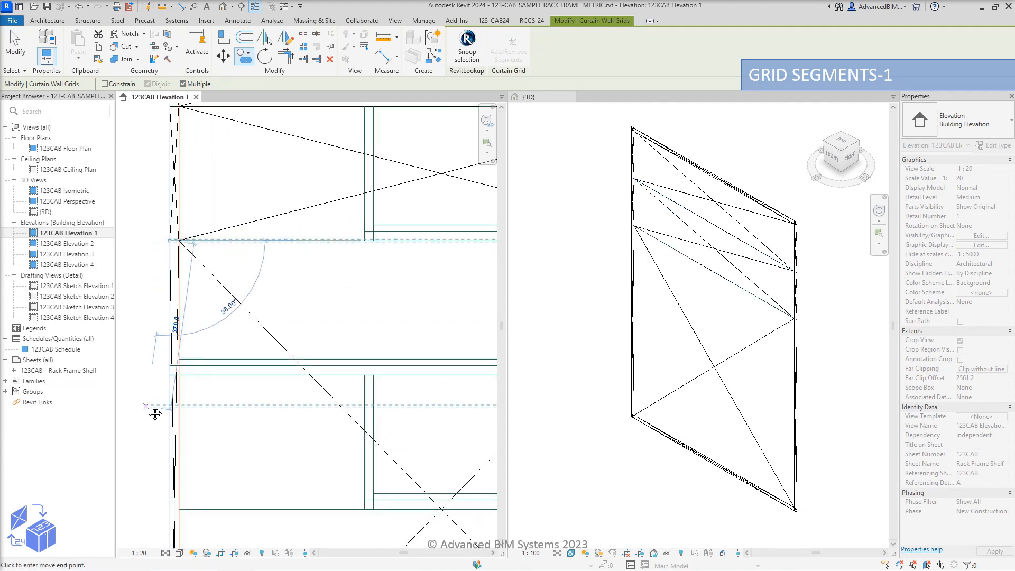
middle_click_drag(152, 411, 165, 311)
scroll(166, 311, "up", 3)
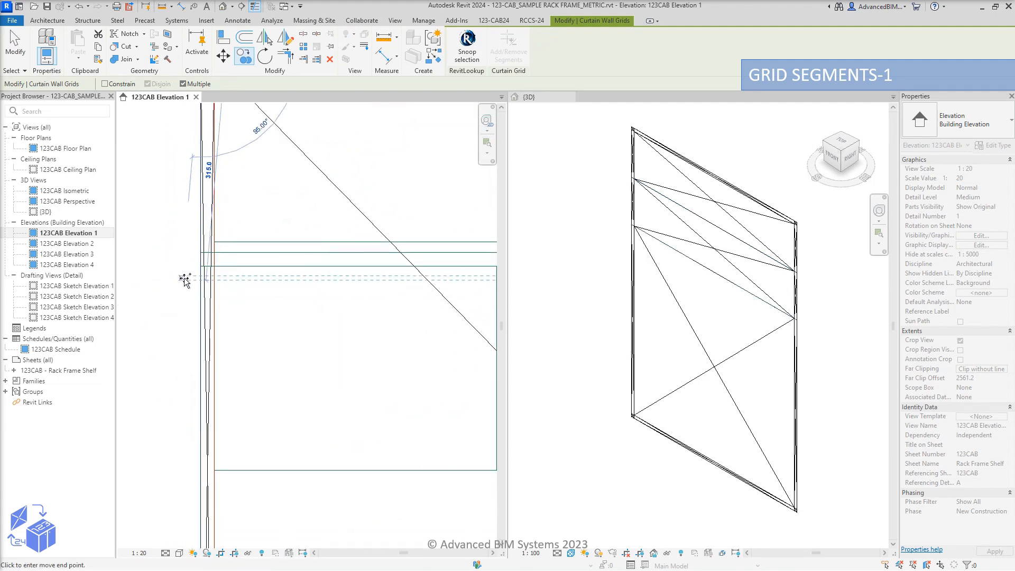
left_click(201, 267)
scroll(151, 285, "down", 3)
scroll(149, 310, "up", 3)
scroll(154, 296, "up", 1)
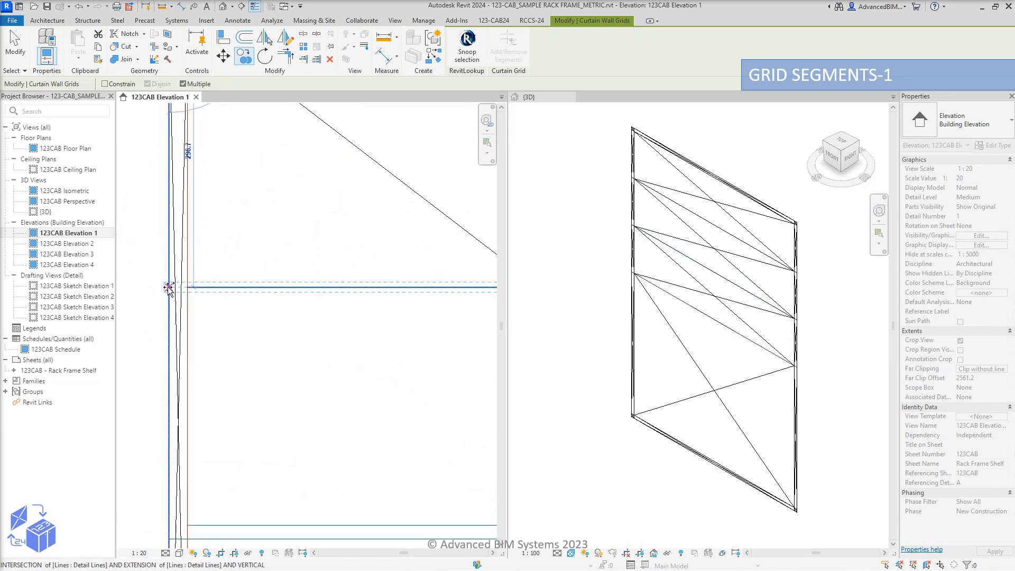
left_click(168, 287)
Place the last copy of the horizontal grid line on the fifth shelf line and end the copying
scroll(154, 288, "down", 3)
scroll(150, 297, "up", 3)
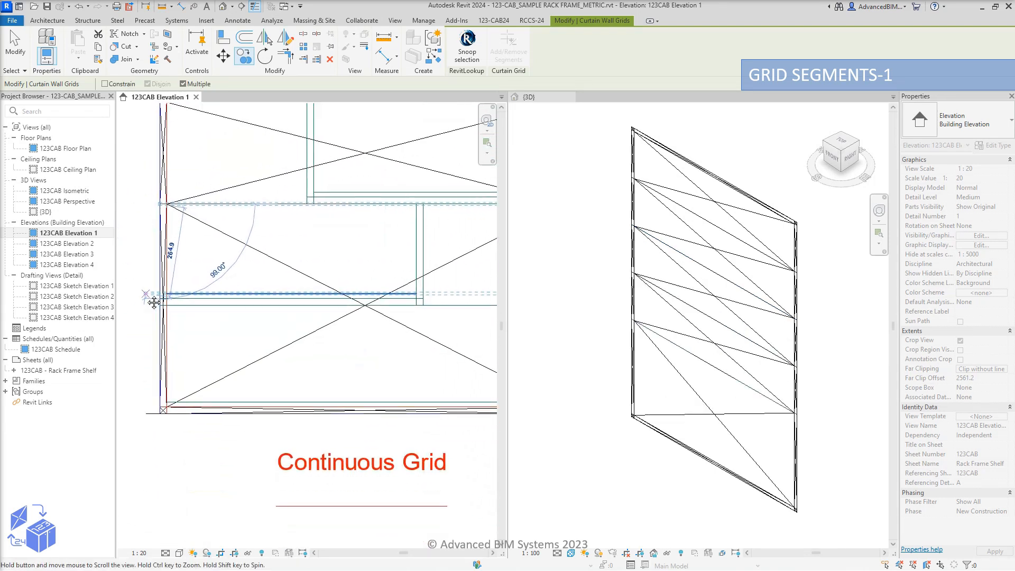
scroll(148, 299, "up", 3)
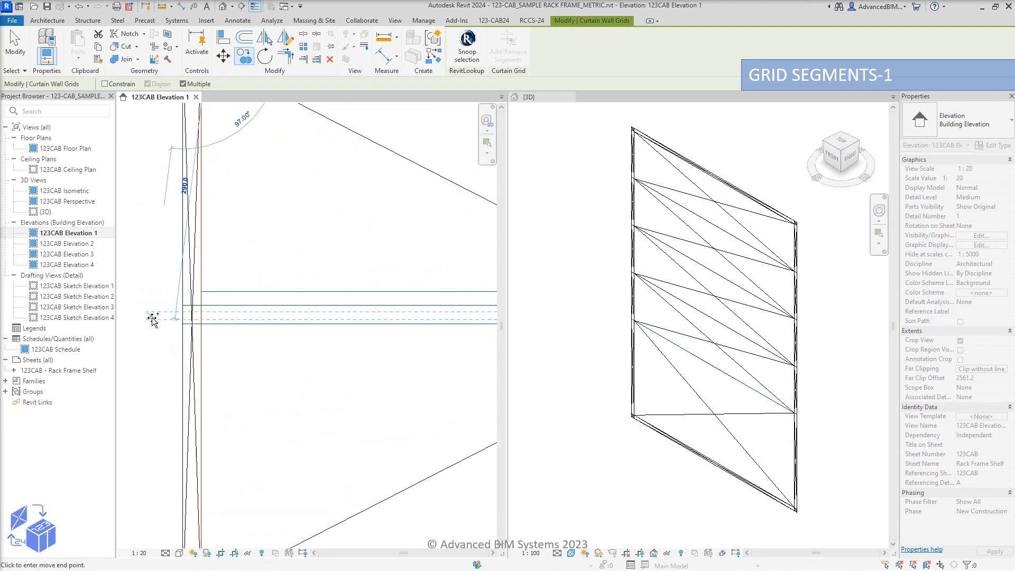
left_click(180, 323)
scroll(165, 337, "down", 4)
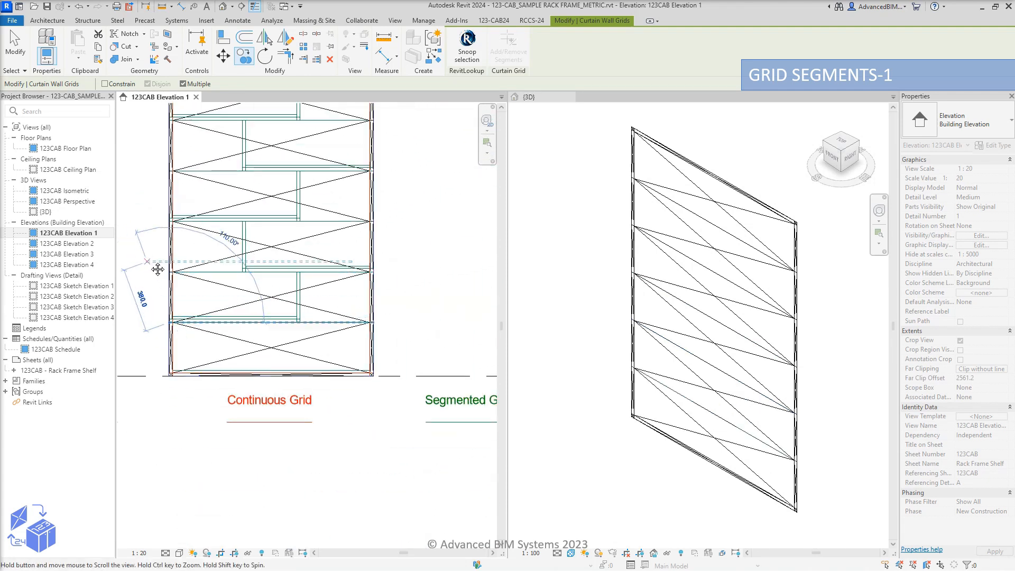
key("Escape")
key("Escape")
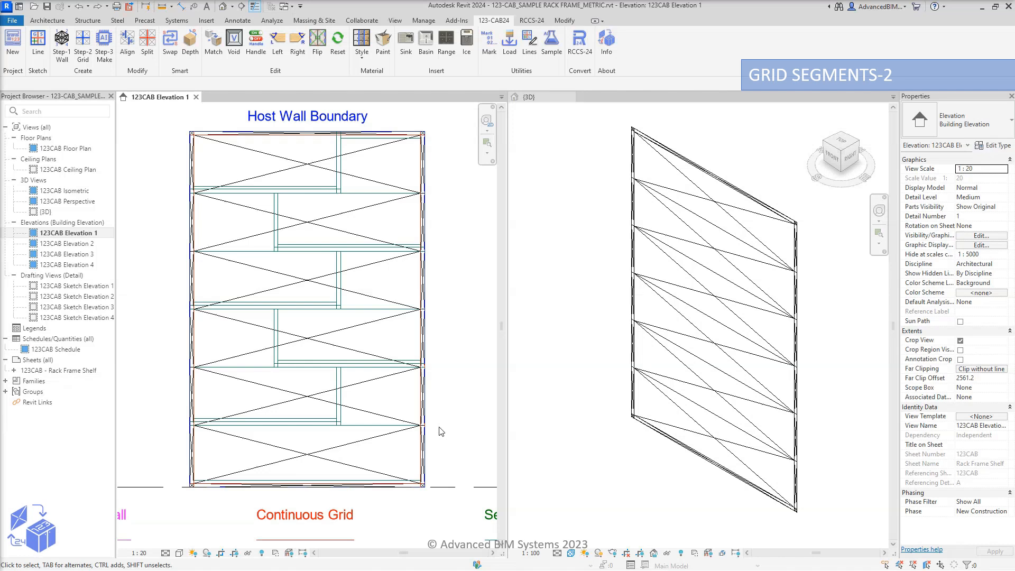
Remove the segment of the lowest shelf's grid line that crosses the right-hand post
scroll(418, 442, "up", 6)
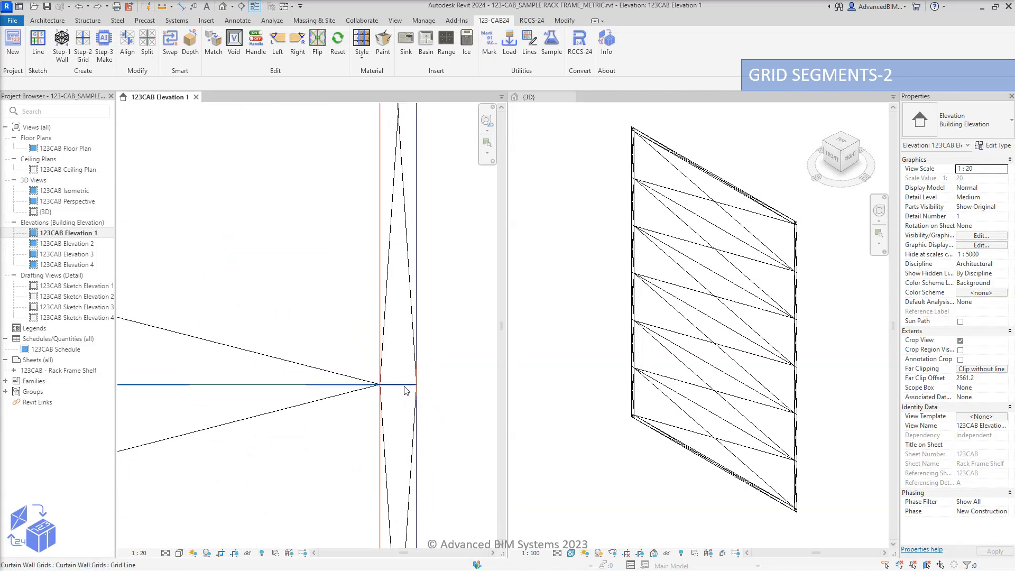
left_click(406, 390)
left_click(509, 48)
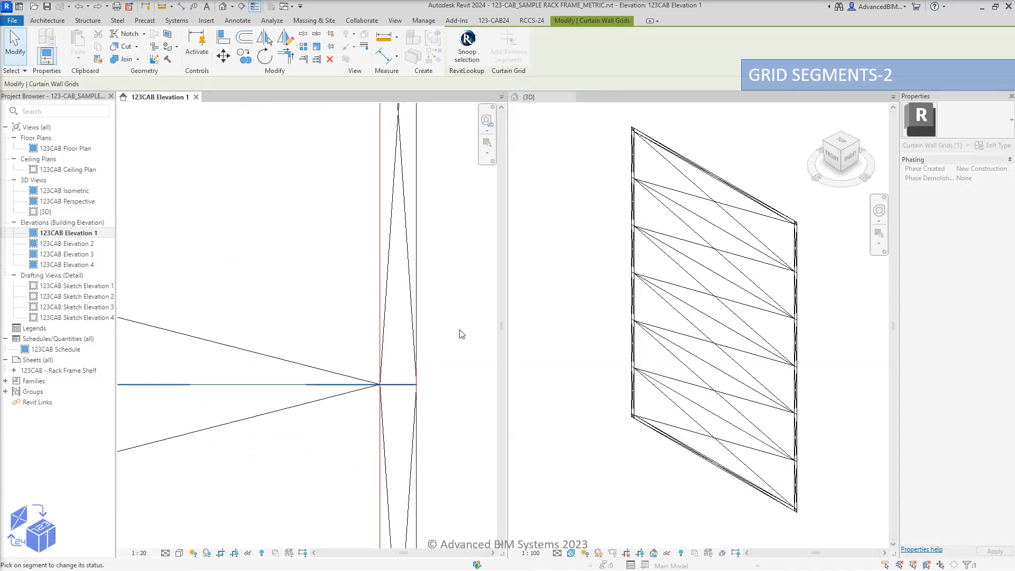
left_click(399, 386)
left_click(434, 427)
Remove the right-hand post segment from the third shelf's horizontal grid line
scroll(453, 470, "down", 5)
middle_click_drag(484, 274, 496, 291)
scroll(396, 370, "up", 4)
left_click(392, 354)
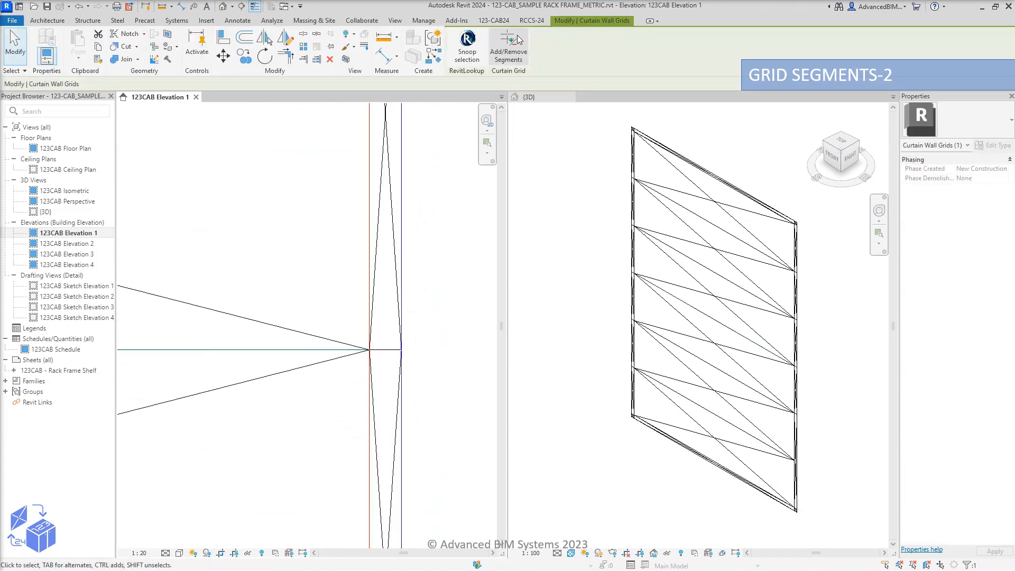
left_click(508, 48)
left_click(386, 352)
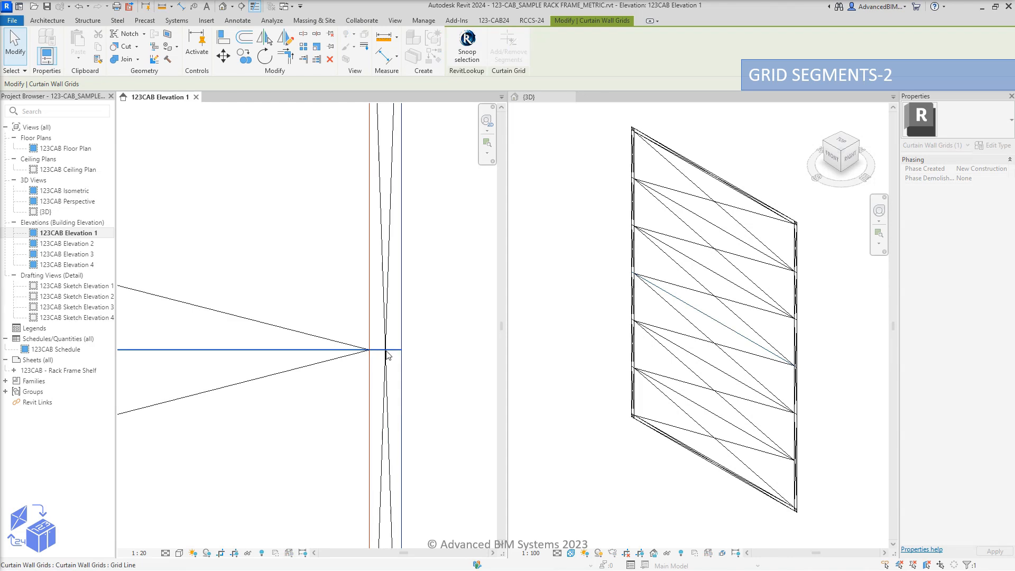
left_click(431, 379)
Remove the right-hand post segment from the uppermost shelf's horizontal grid line
scroll(451, 442, "down", 3)
middle_click_drag(468, 201, 457, 388)
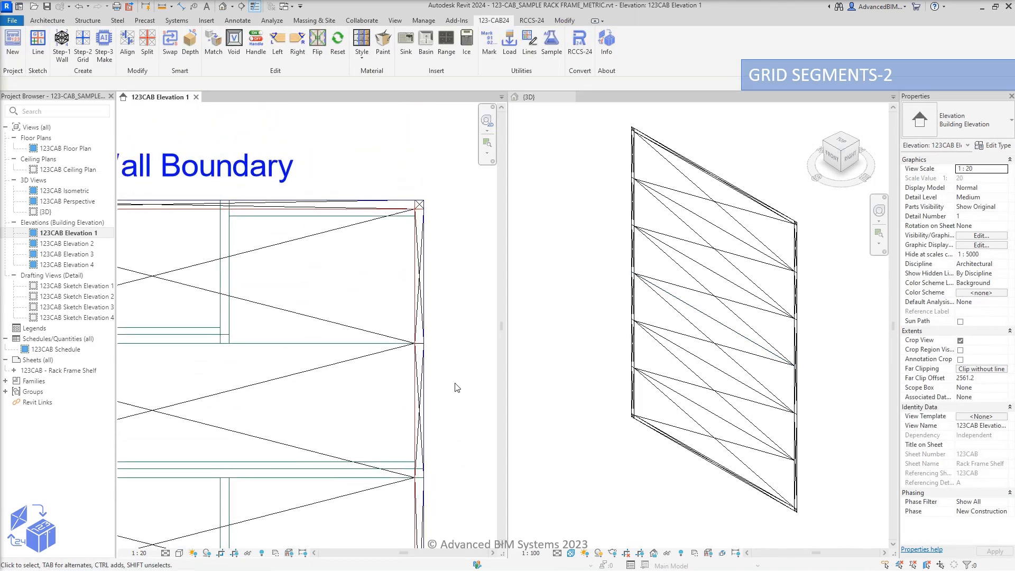
scroll(423, 333, "up", 4)
left_click(423, 317)
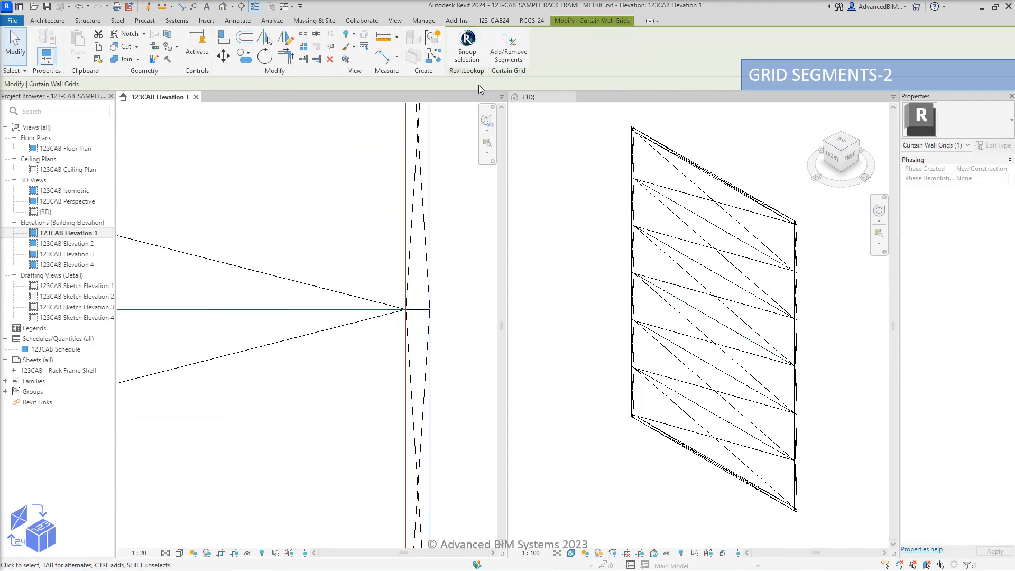
left_click(518, 42)
left_click(420, 309)
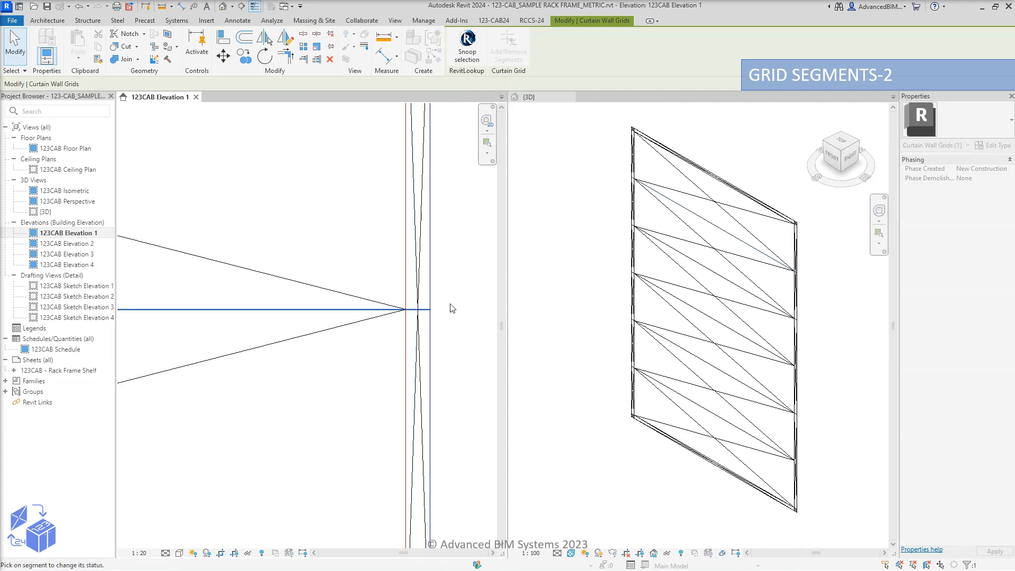
left_click(460, 295)
Remove the left-hand post segment from the second shelf's horizontal grid line
scroll(460, 295, "down", 5)
middle_click_drag(288, 329, 405, 307)
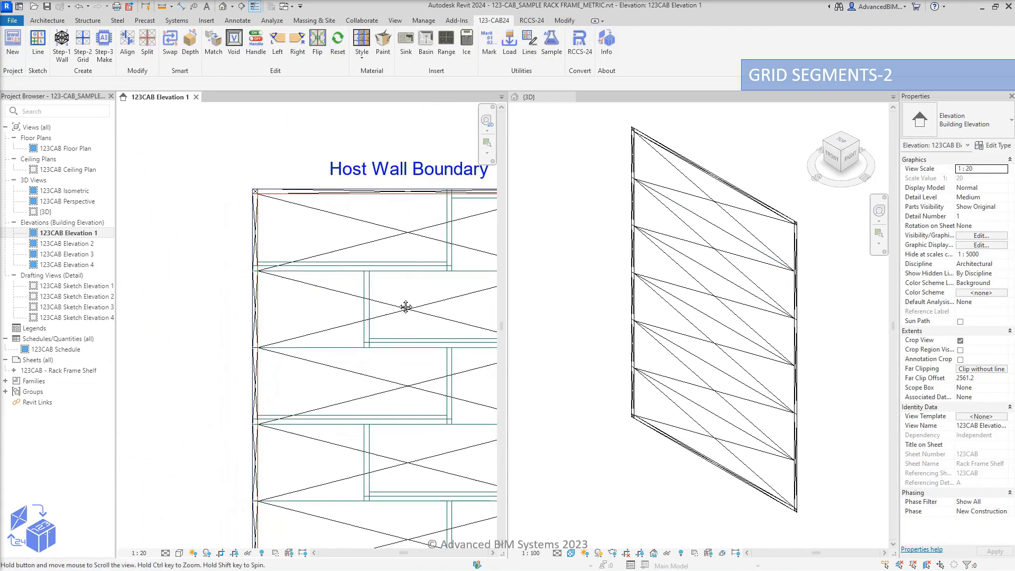
scroll(259, 365, "up", 5)
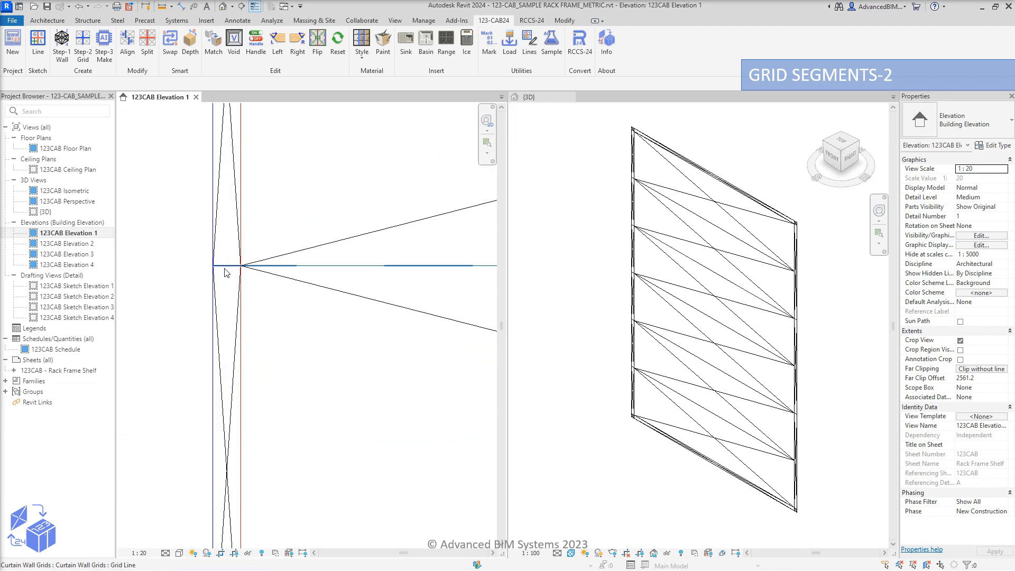
left_click(226, 268)
left_click(503, 55)
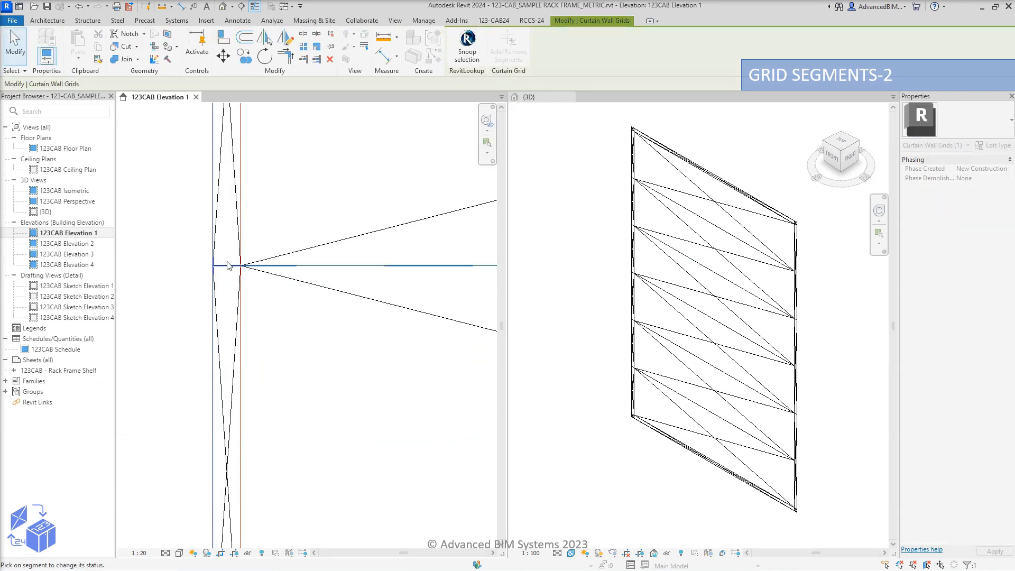
key("Escape")
key("Escape")
Remove the left-hand post segment from the fourth shelf's horizontal grid line
scroll(225, 328, "down", 3)
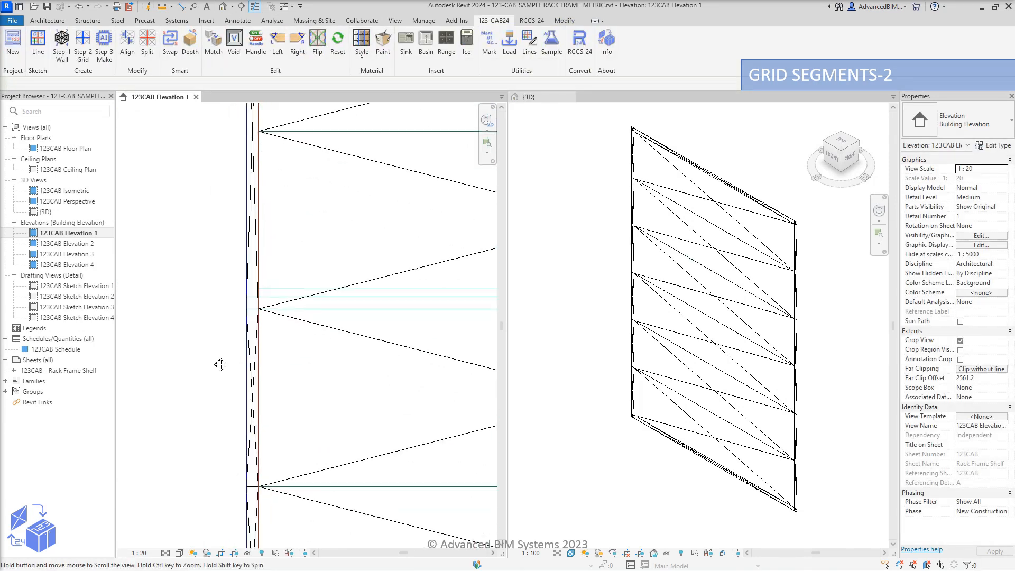
scroll(224, 406, "up", 3)
left_click(251, 317)
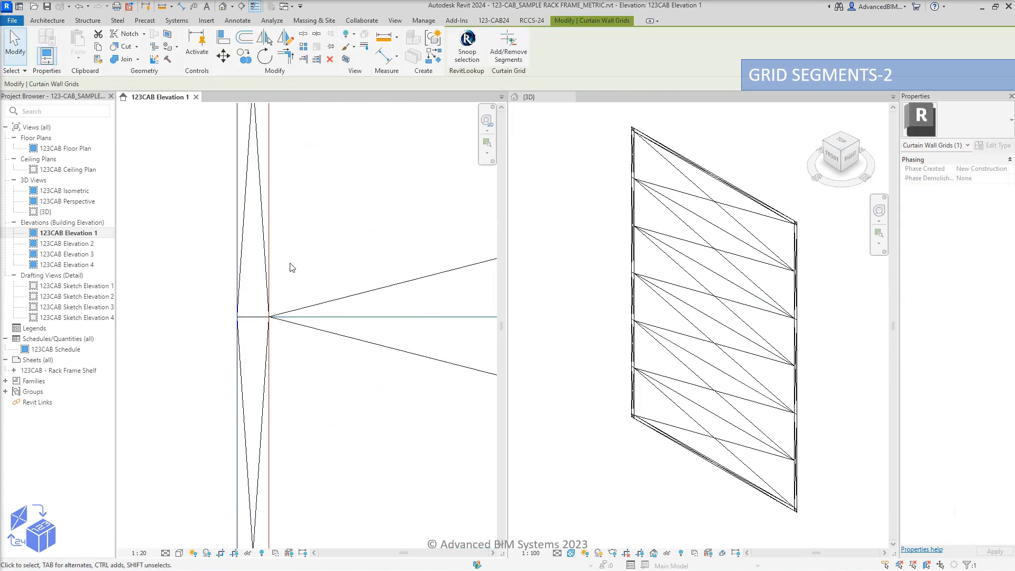
left_click(494, 62)
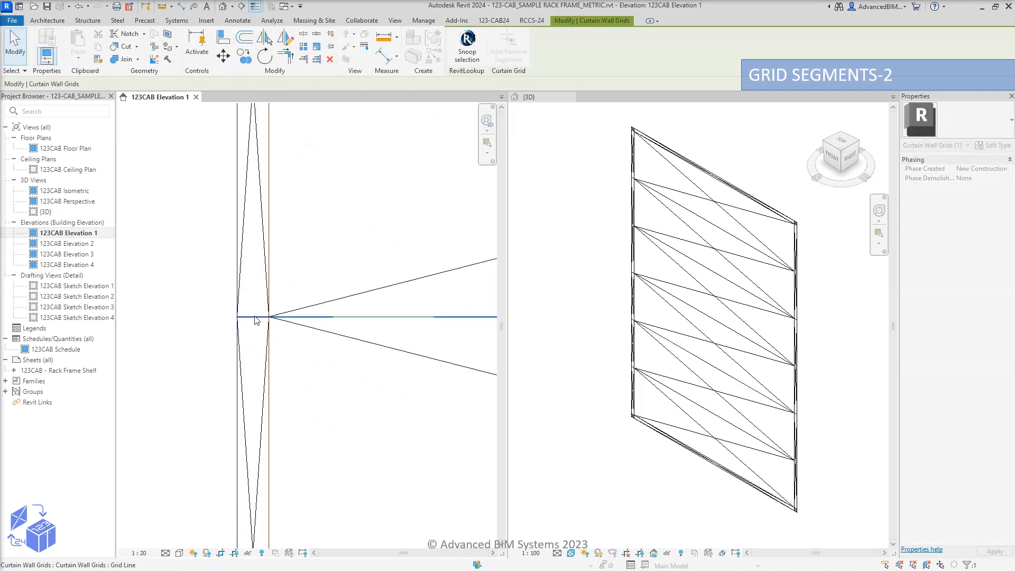
key("Escape")
scroll(204, 338, "down", 5)
scroll(185, 316, "down", 3)
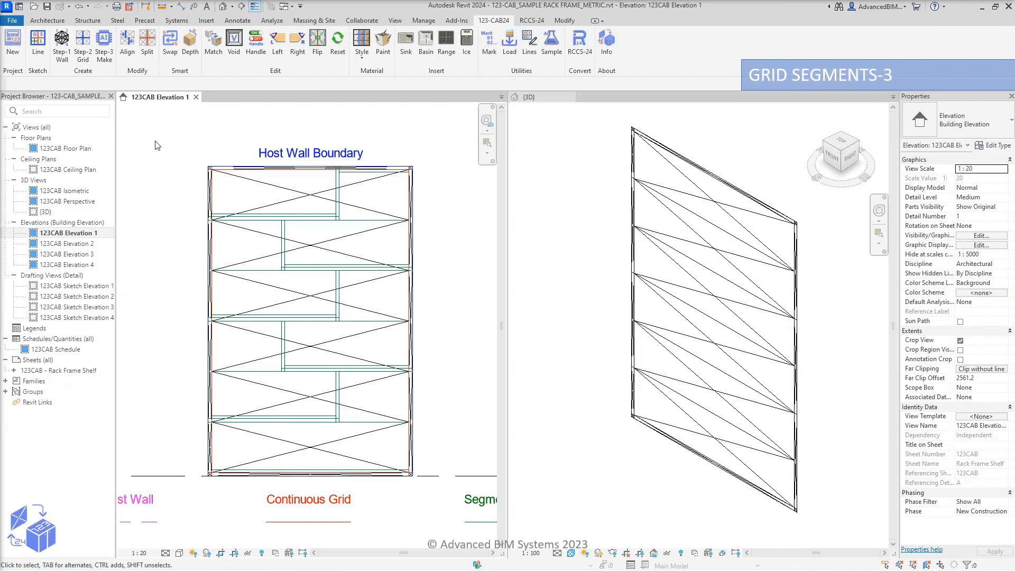
Place a One Segment vertical curtain grid along the divider's outer edge in the fifth compartment from the top
left_click(83, 42)
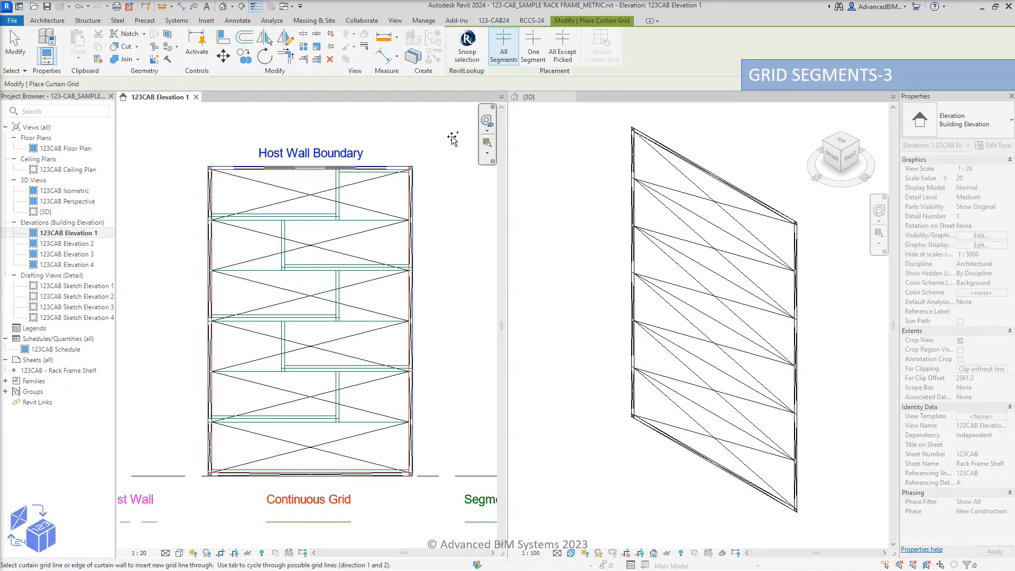
left_click(533, 48)
scroll(337, 421, "up", 5)
scroll(339, 427, "up", 3)
left_click(355, 411)
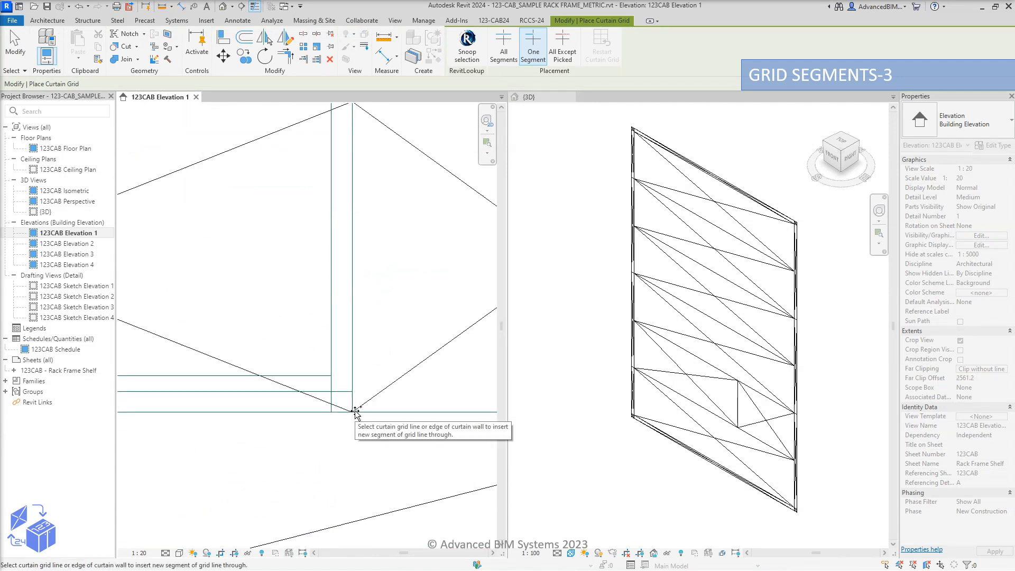
key("Escape")
Add segments to the divider's vertical grid line in the third compartment, in the top compartment and across the top rail
scroll(339, 430, "down", 4)
middle_click_drag(359, 285, 343, 367)
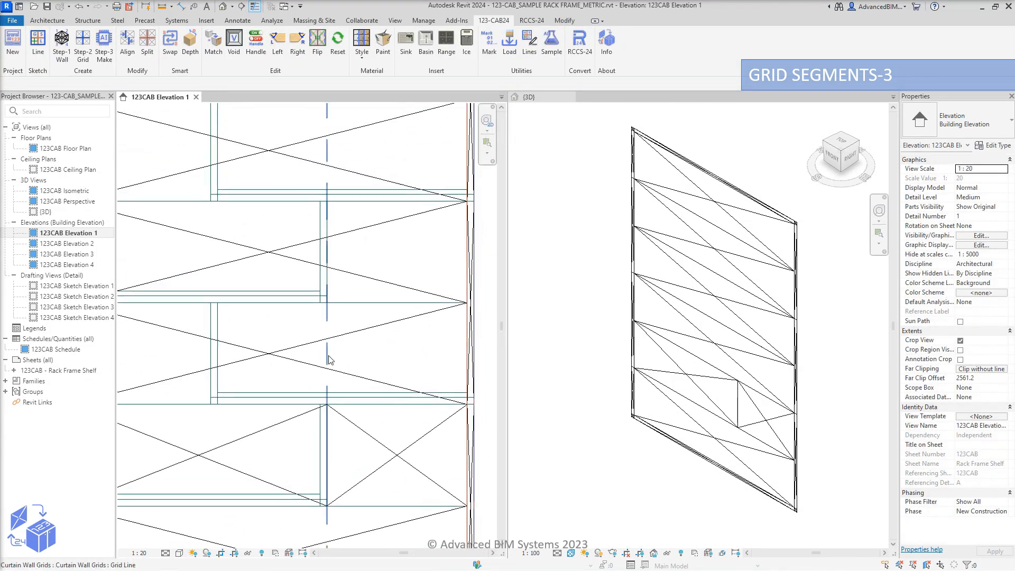
left_click(328, 360)
left_click(508, 47)
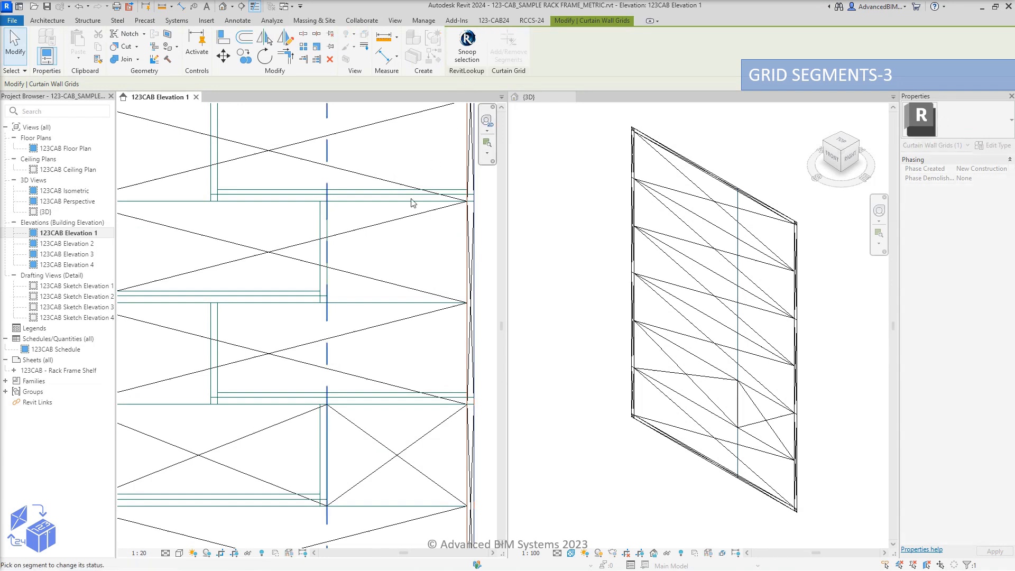
left_click(327, 255)
middle_click_drag(371, 135, 370, 316)
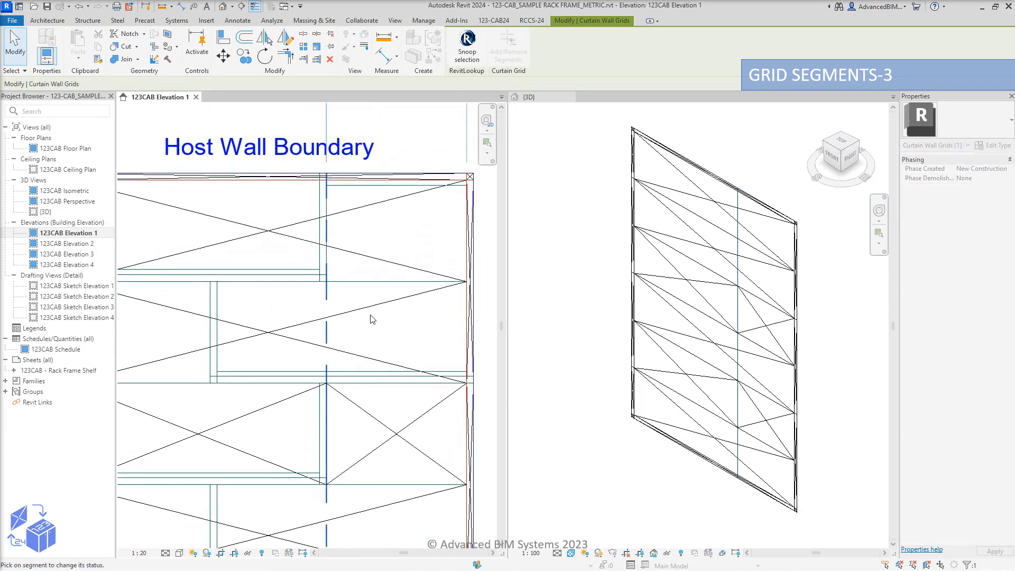
left_click(327, 239)
scroll(333, 190, "up", 5)
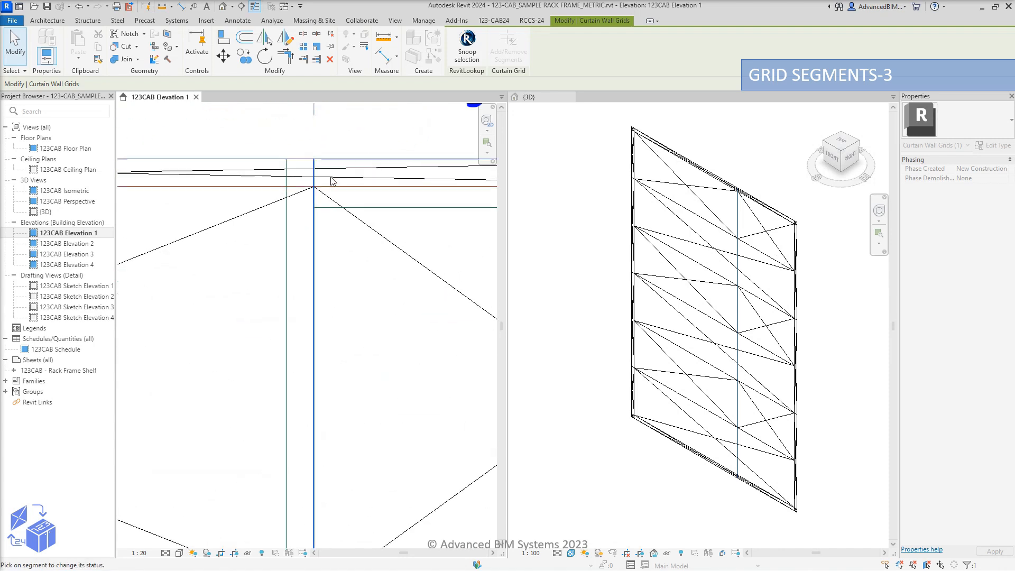
left_click(309, 174)
key("Escape")
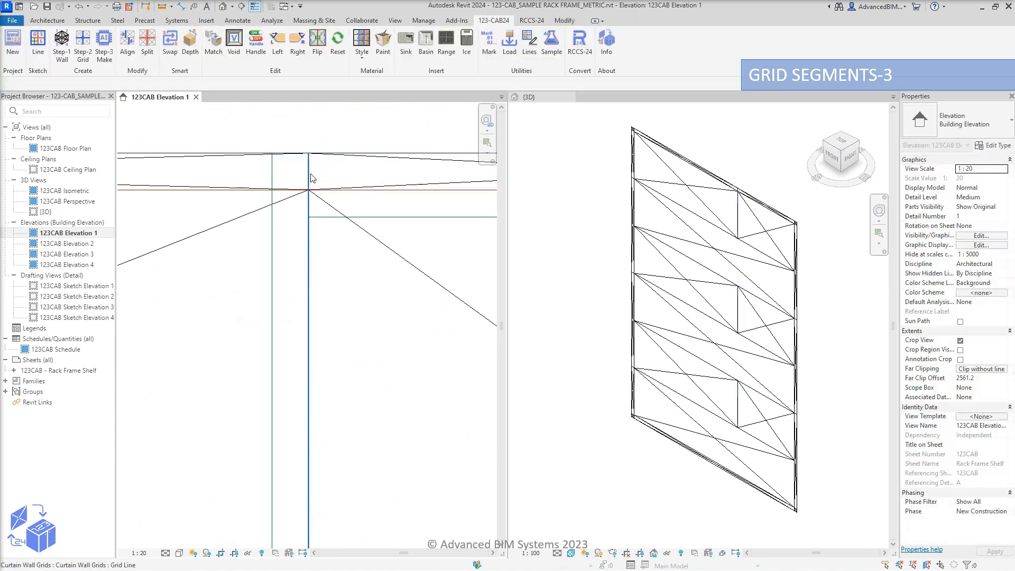
Copy the segmented vertical grid line onto the left edge of the right-hand dividers in the sketch
scroll(318, 172, "down", 3)
left_click(317, 199)
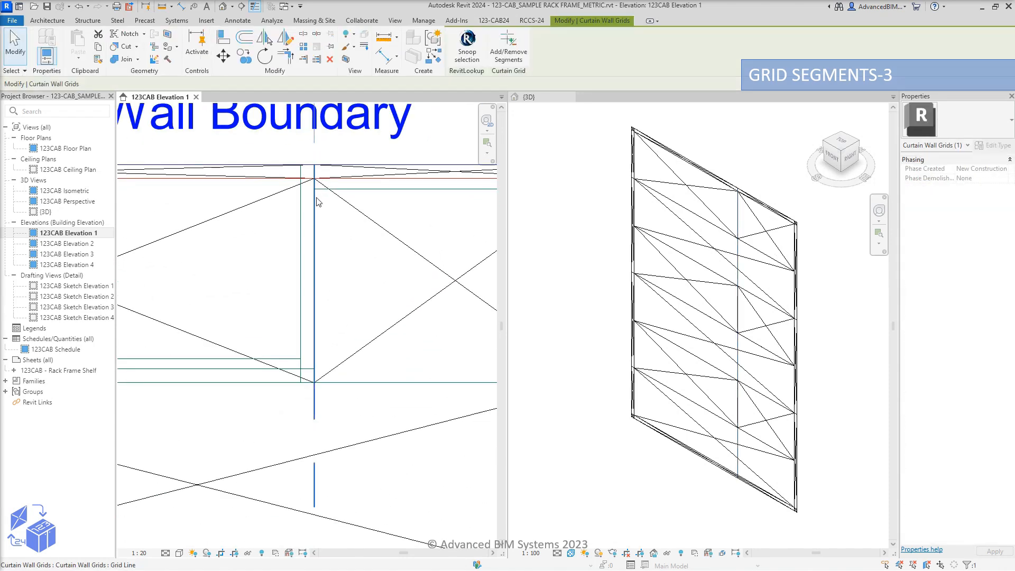
left_click(244, 56)
scroll(313, 165, "up", 2)
left_click(312, 166)
left_click(320, 169)
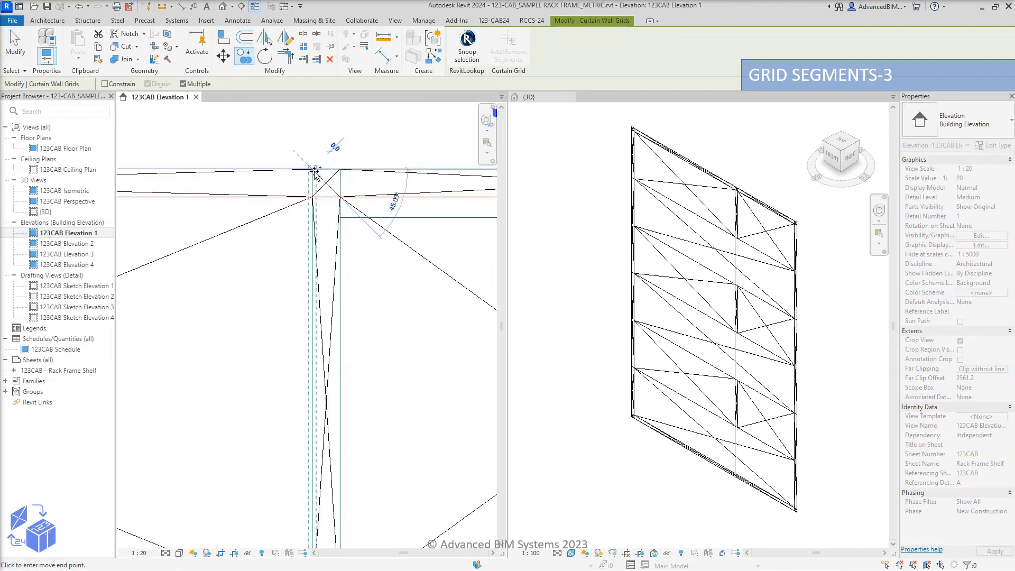
key("Escape")
key("Escape")
Place a One Segment vertical curtain grid along the left edge of the divider in the fourth compartment from the top
scroll(314, 172, "down", 2)
scroll(314, 172, "down", 3)
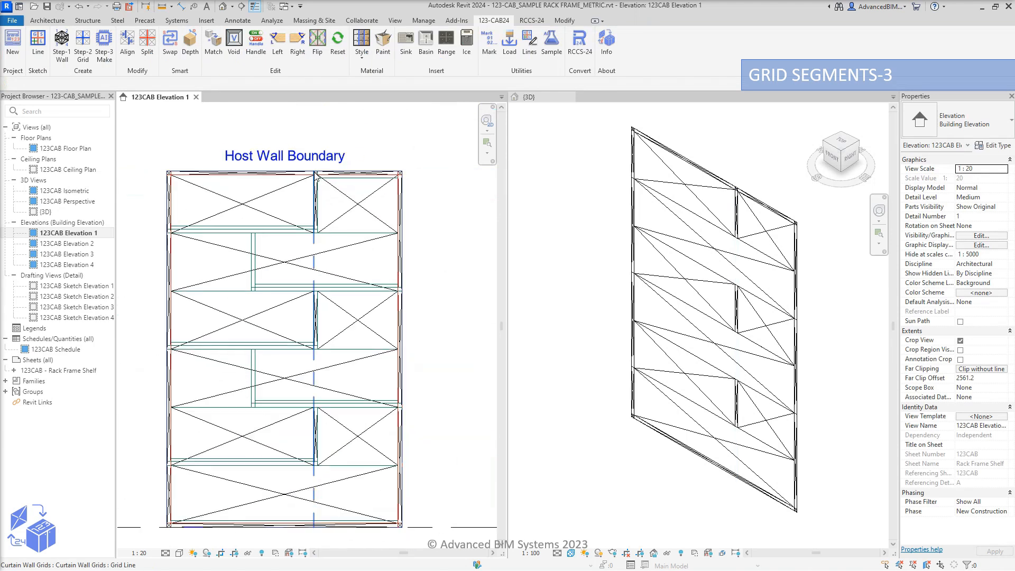
middle_click_drag(457, 320, 479, 286)
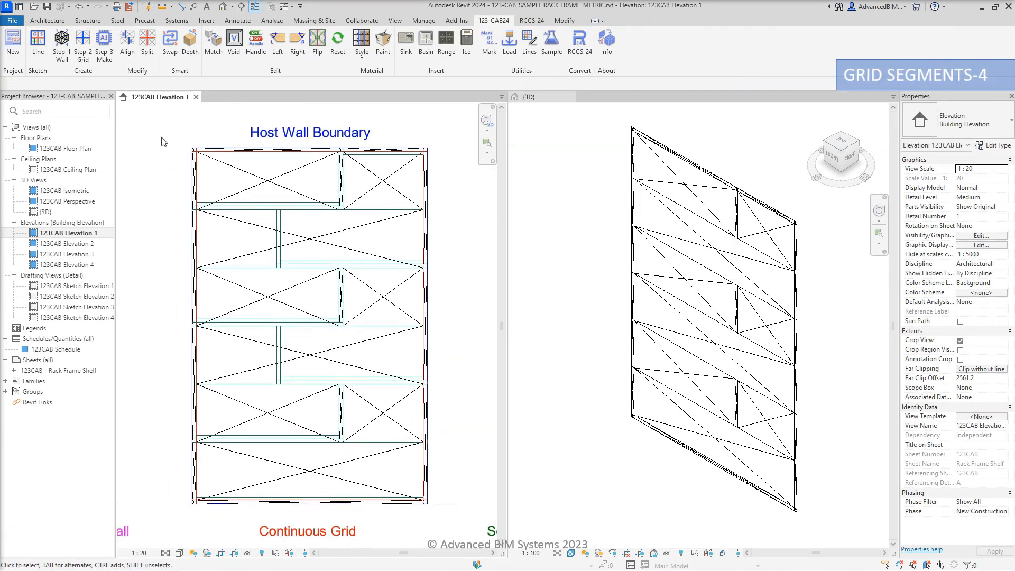
left_click(82, 42)
left_click(533, 53)
scroll(281, 405, "up", 5)
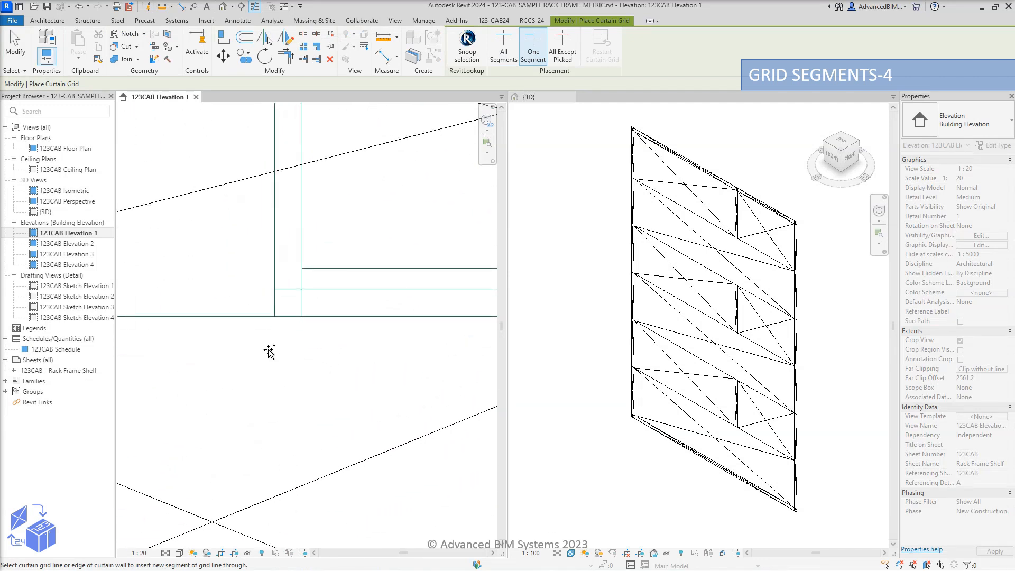
left_click(276, 316)
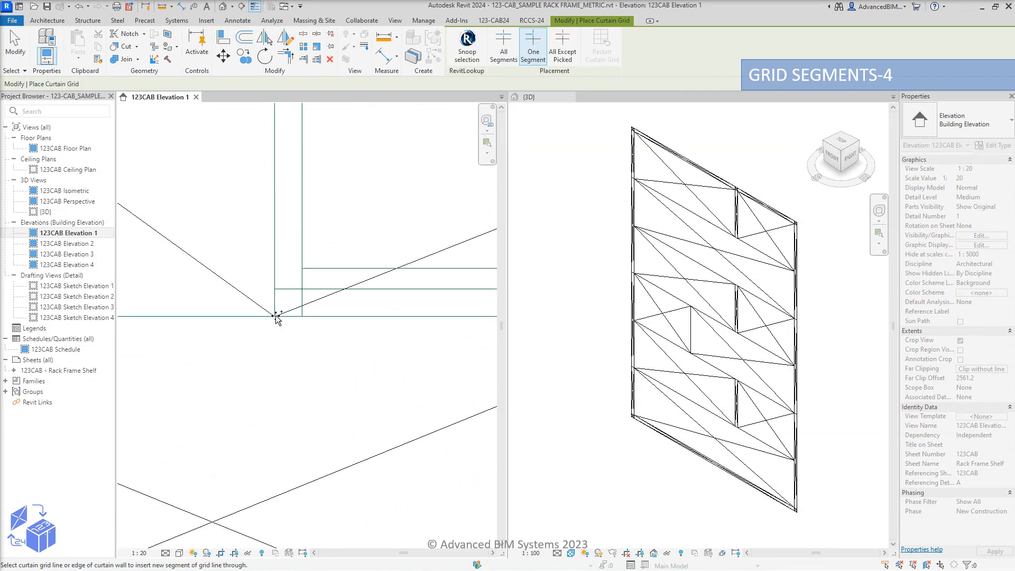
key("Escape")
Add a segment to the left-hand divider's vertical grid line in the second compartment from the top
scroll(283, 347, "down", 4)
middle_click_drag(295, 378, 306, 330)
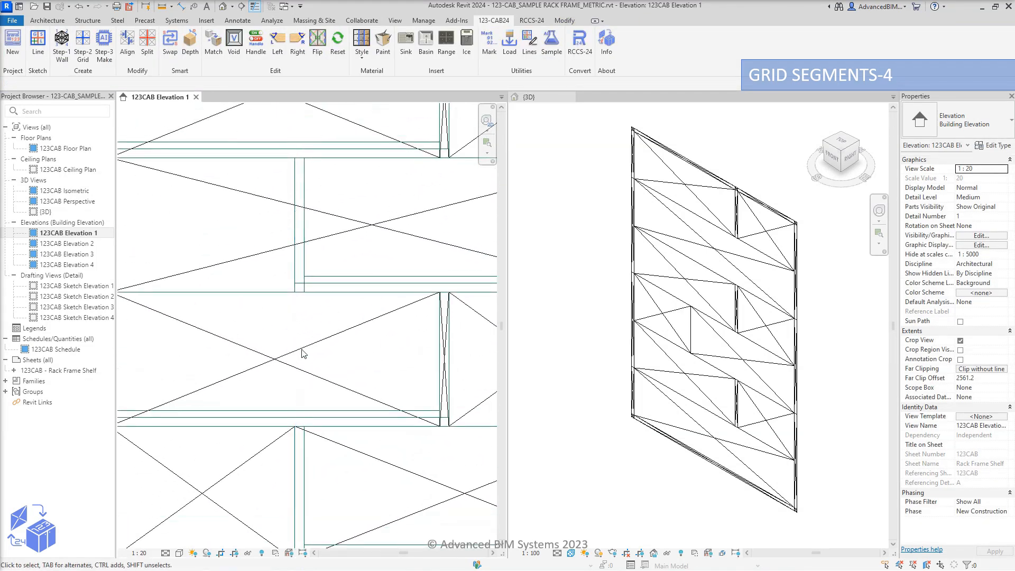
left_click(296, 351)
left_click(508, 51)
left_click(295, 233)
key("Escape")
key("Escape")
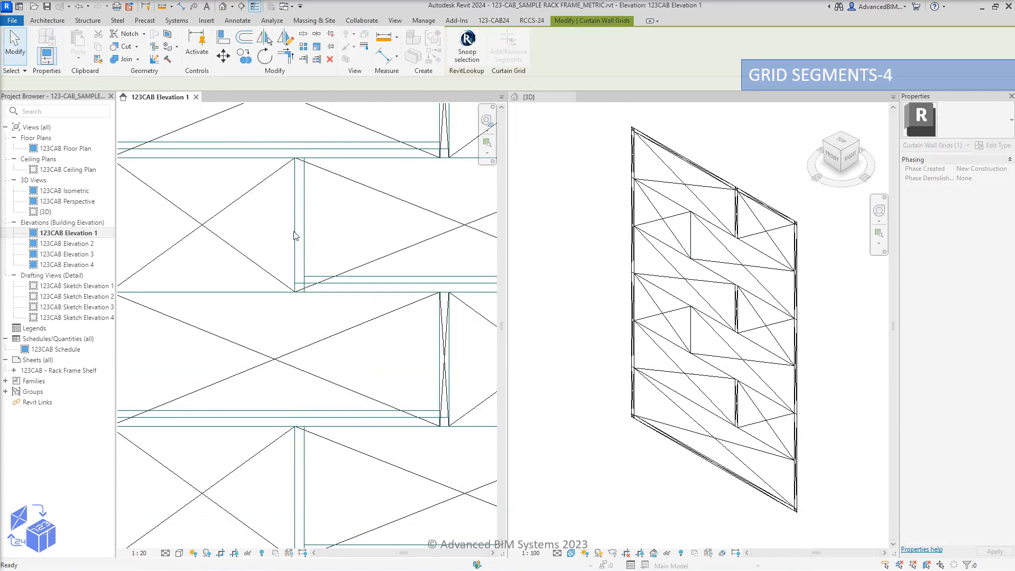
Copy the left-hand dividers' vertical grid line from their left edge onto their right edge
left_click(294, 222)
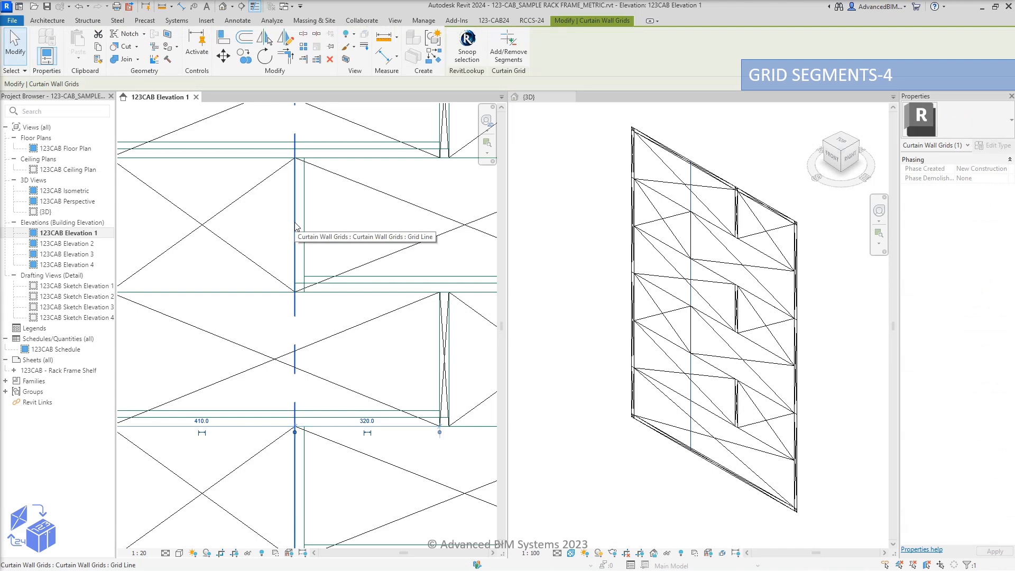
left_click(244, 55)
scroll(296, 159, "up", 3)
left_click(290, 156)
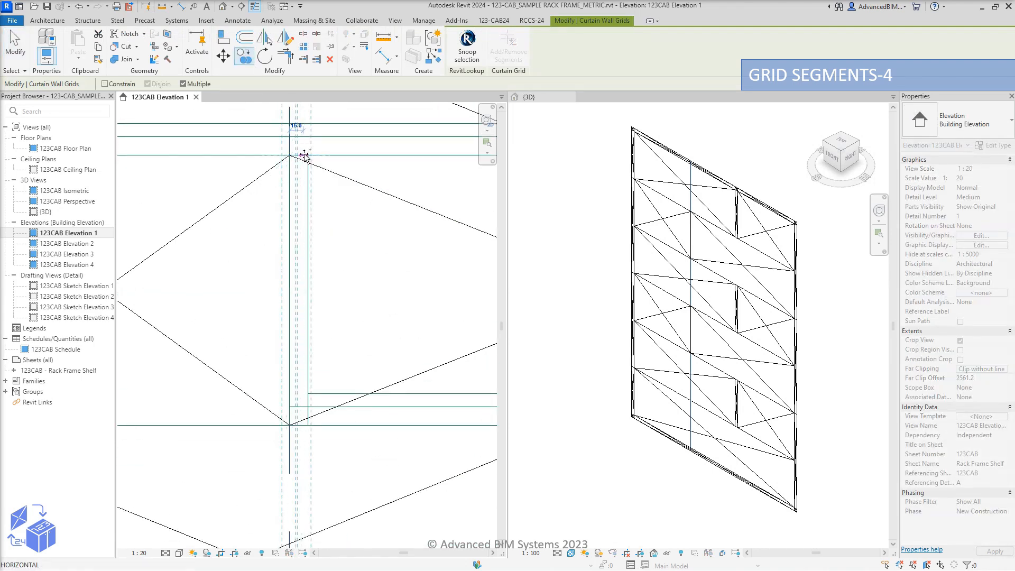
left_click(310, 157)
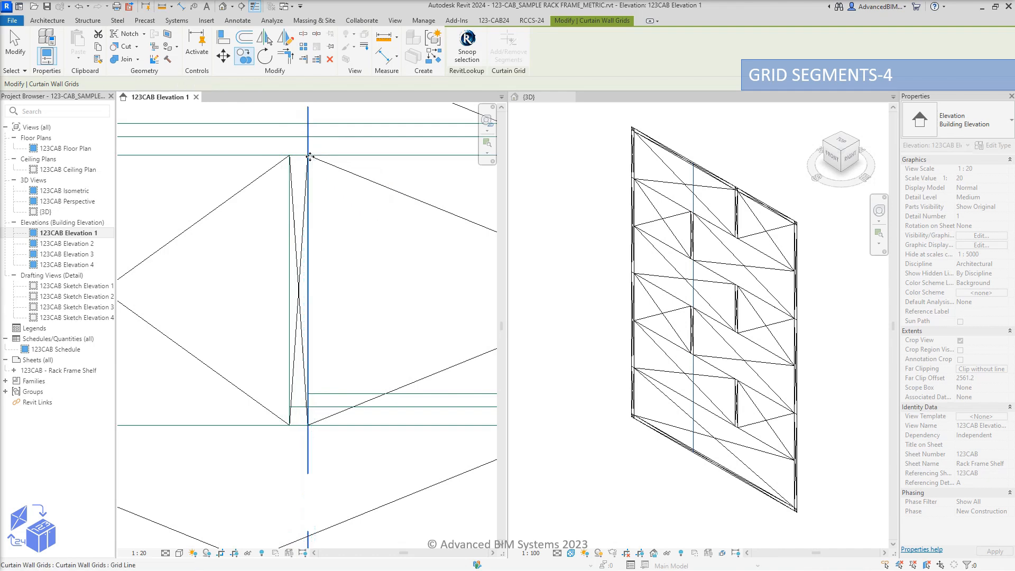
key("Escape")
key("Escape")
Place a One Segment horizontal curtain grid on the uppermost shelf sketch line in the fifth compartment, between the left post and the divider
scroll(295, 218, "down", 5)
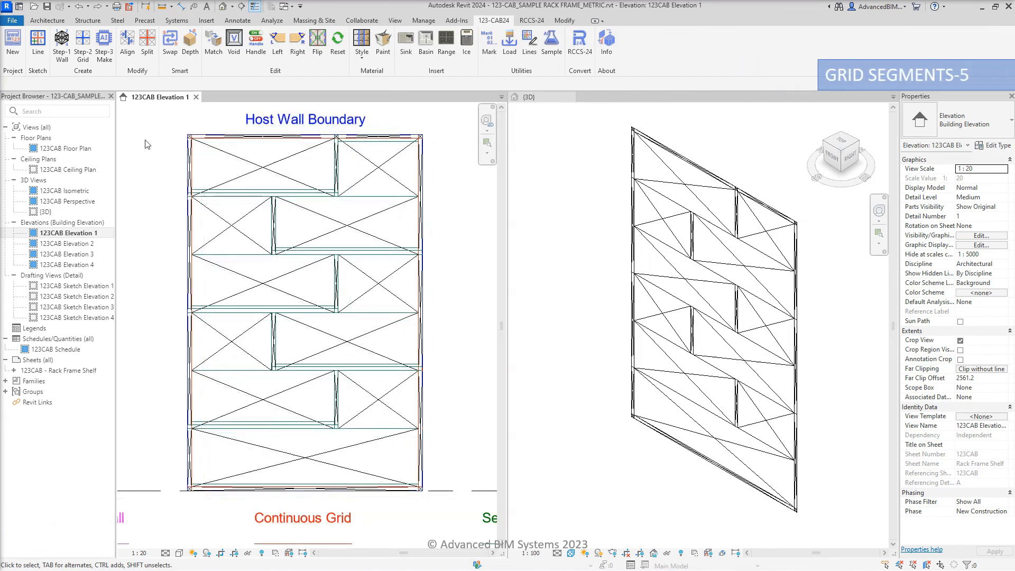
left_click(84, 53)
left_click(534, 53)
scroll(216, 412, "up", 5)
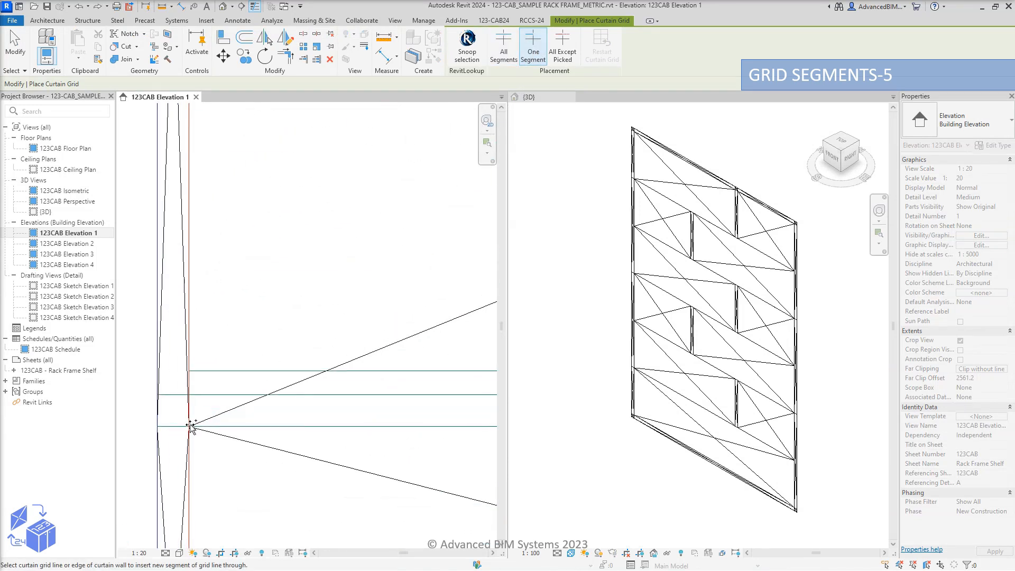
left_click(192, 371)
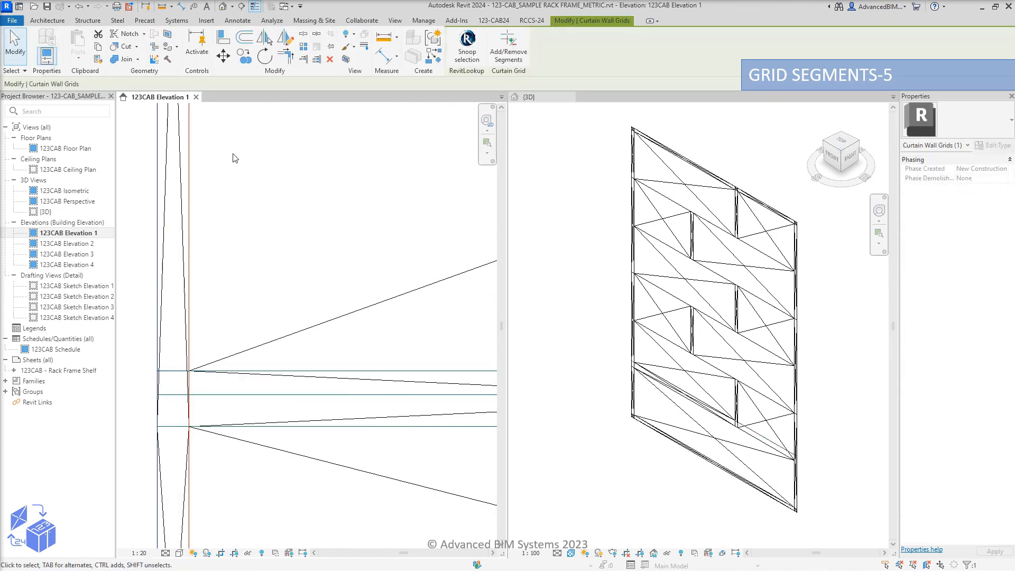
Copy the new horizontal grid line down onto the middle sketch line of the shelf below the fifth compartment
left_click(244, 55)
scroll(182, 436, "up", 3)
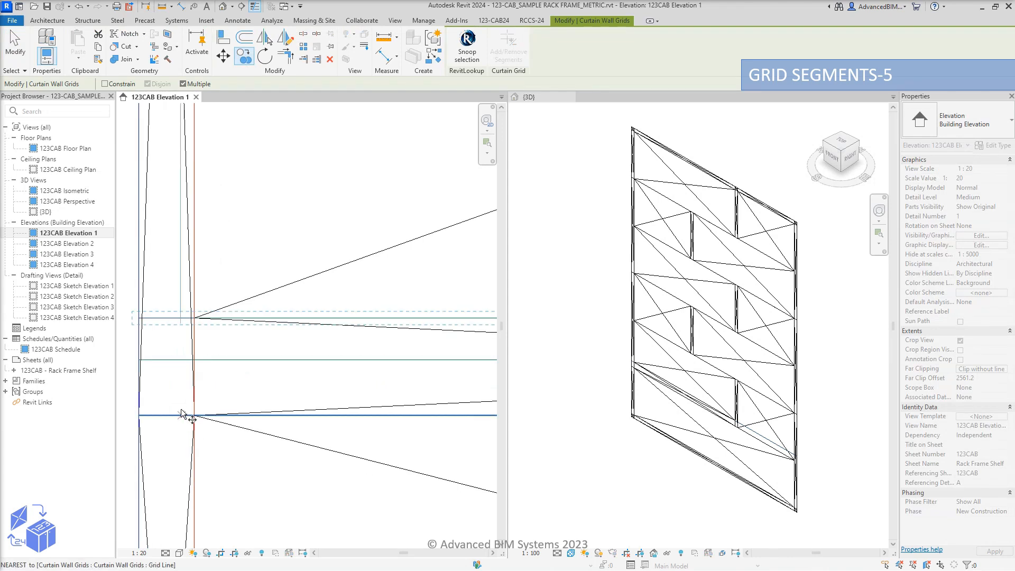
left_click(194, 318)
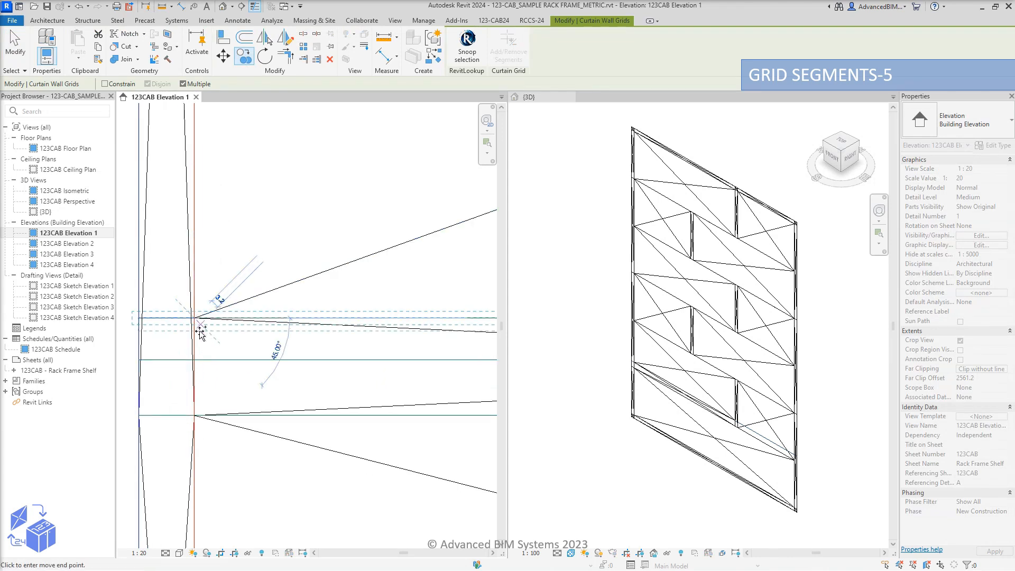
left_click(195, 361)
key("Escape")
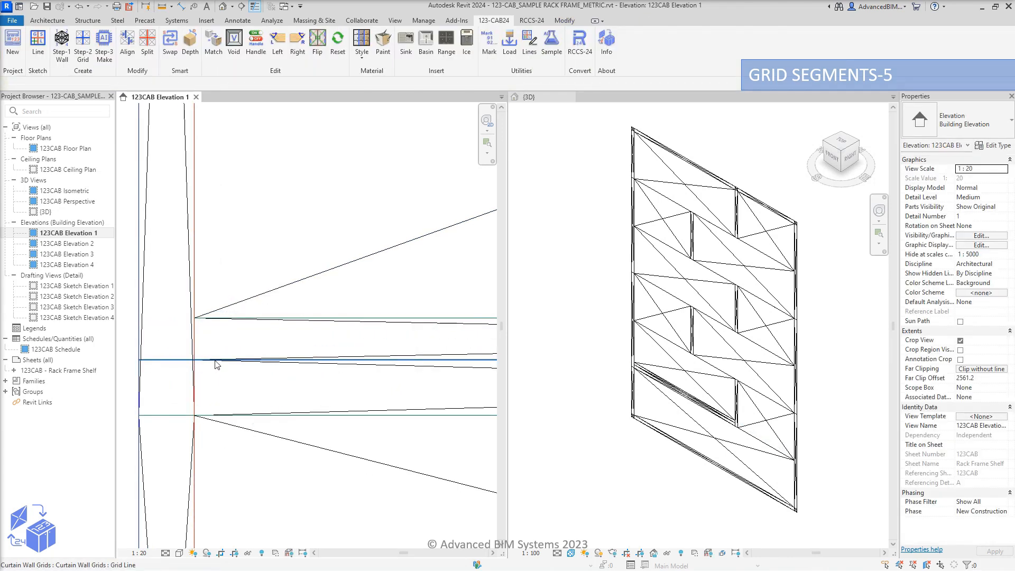
Add segments to the middle horizontal grid line through the left post and through the divider
left_click(216, 362)
left_click(508, 48)
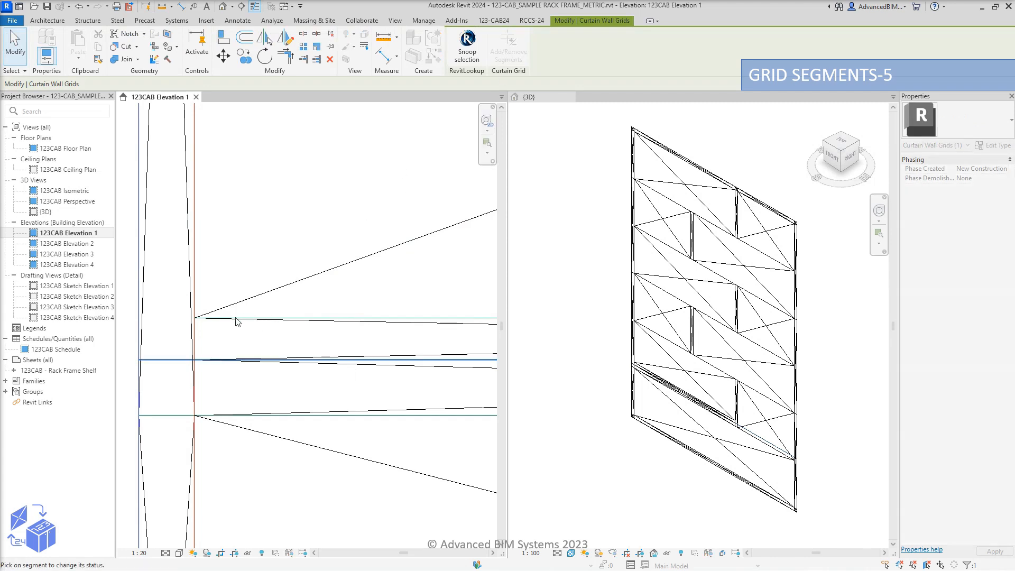
left_click(167, 367)
scroll(398, 424, "down", 5)
scroll(351, 407, "up", 3)
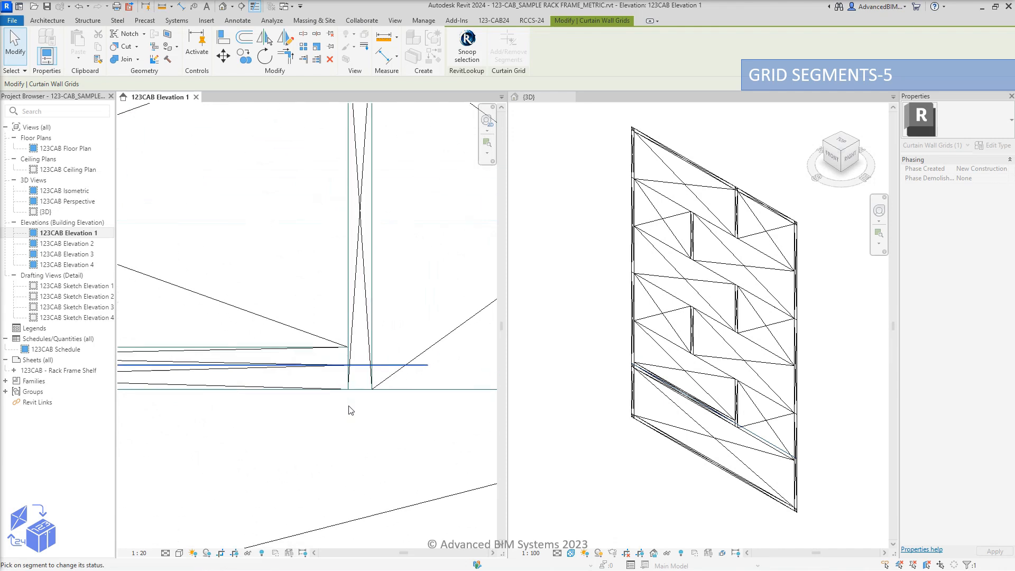
key("Escape")
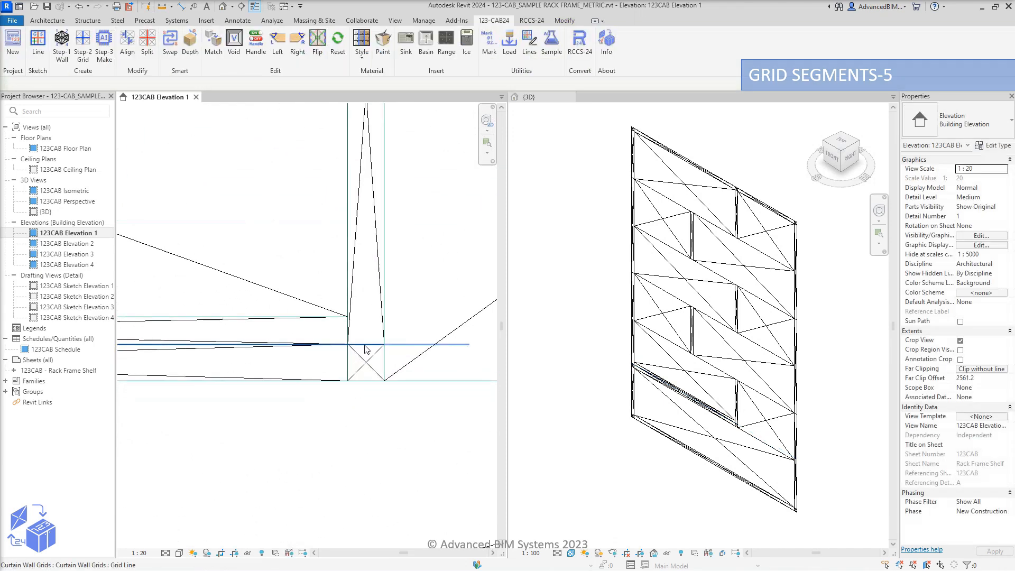
Copy both horizontal grid lines from the fifth compartment's shelf to the matching shelves of the third and top compartments
scroll(392, 415, "down", 3)
scroll(392, 415, "down", 2)
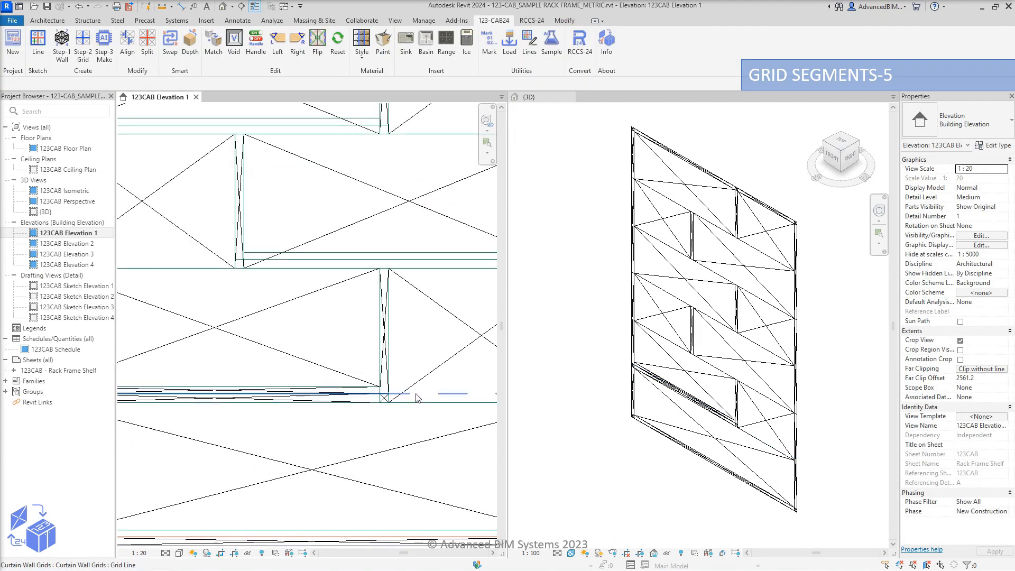
left_click(409, 389)
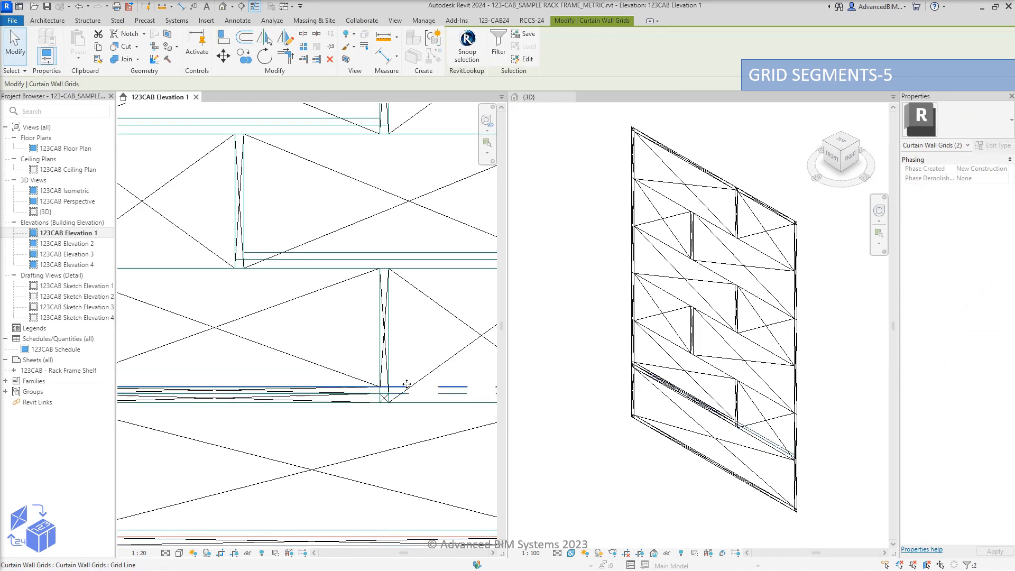
left_click(232, 121)
left_click(244, 61)
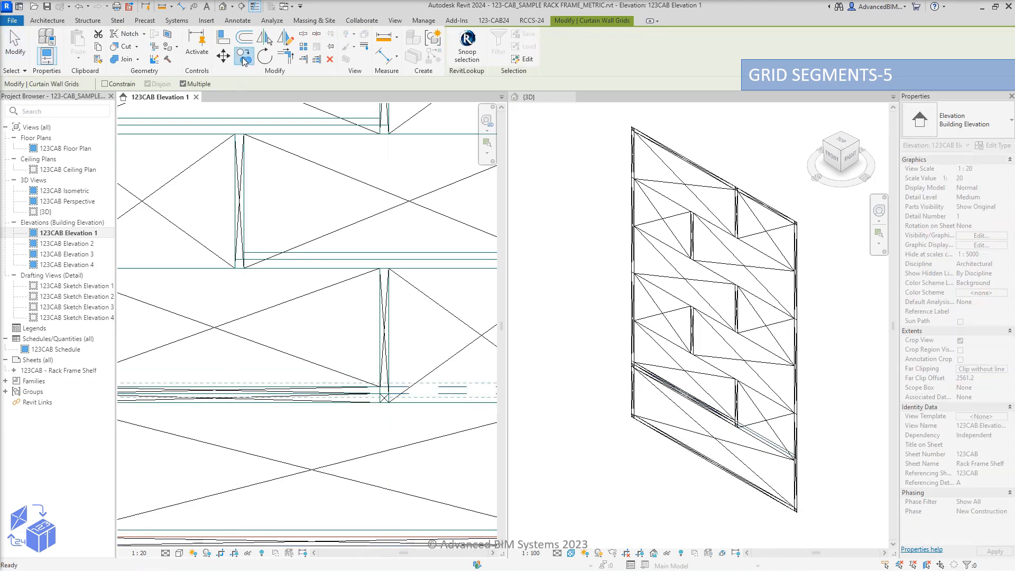
middle_click_drag(429, 373, 386, 422)
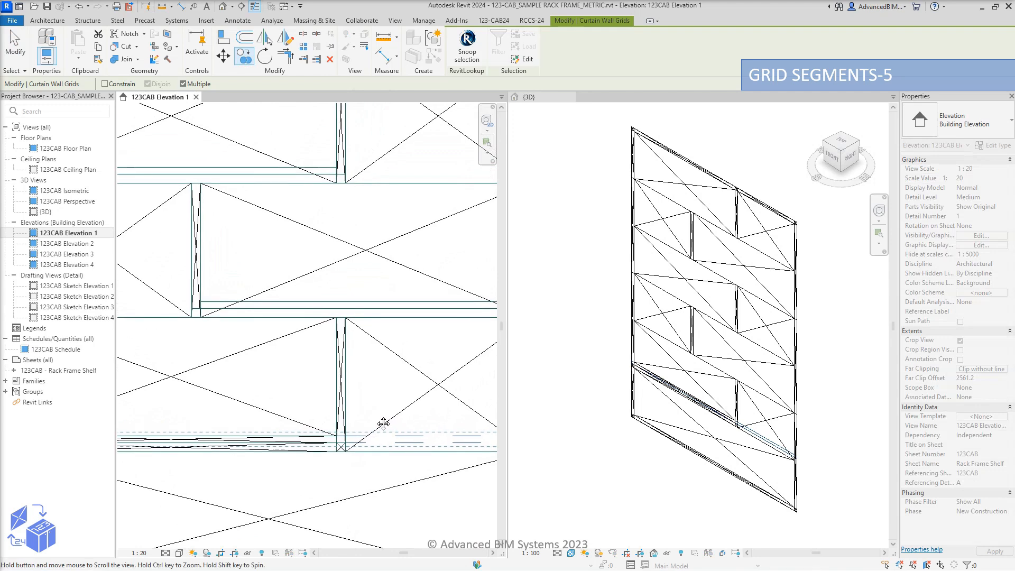
left_click(348, 455)
middle_click_drag(374, 272, 366, 448)
scroll(362, 436, "up", 2)
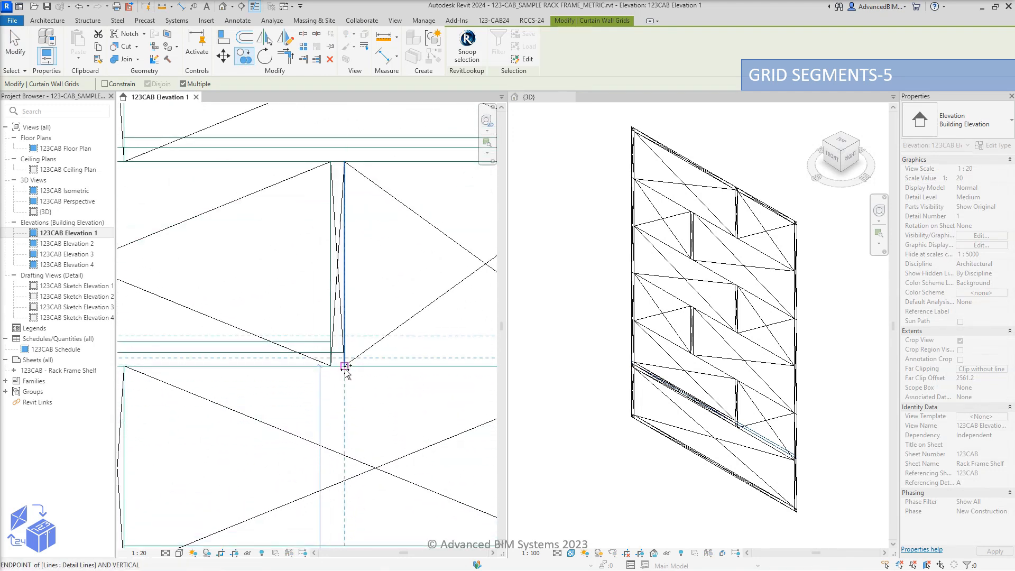
scroll(358, 407, "down", 2)
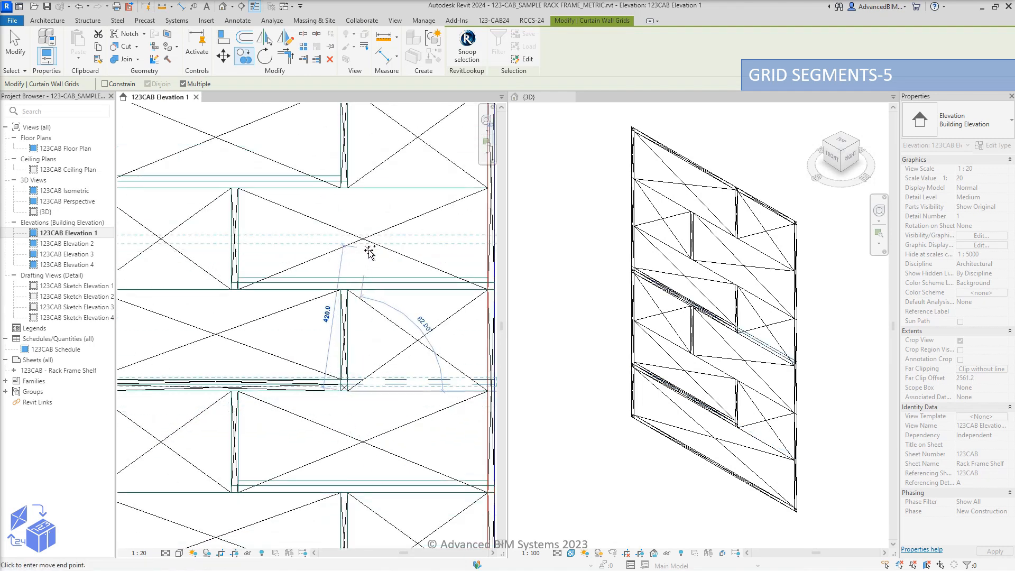
middle_click_drag(369, 249, 391, 406)
scroll(364, 338, "up", 3)
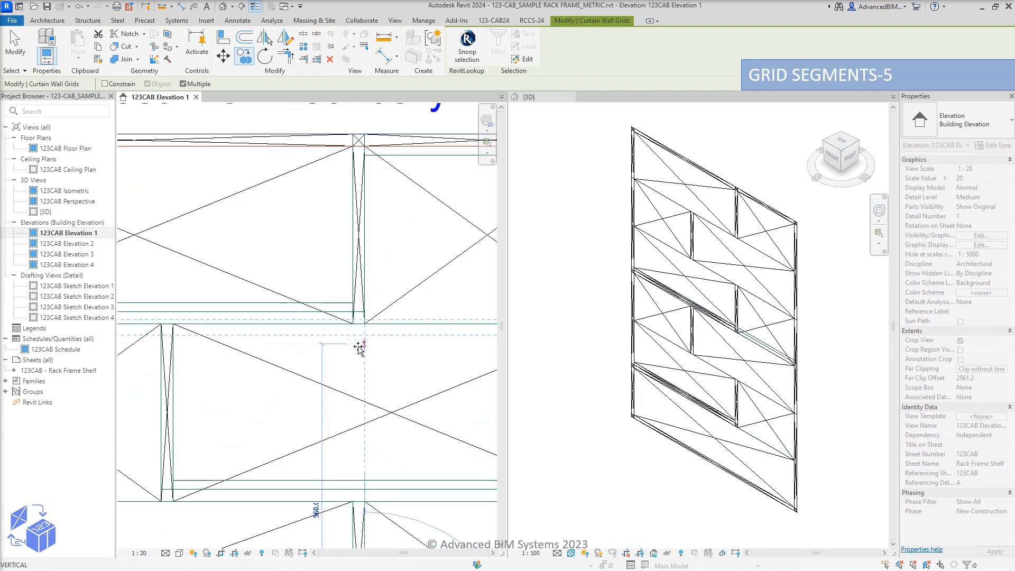
left_click(368, 318)
key("Escape")
Place a One Segment horizontal curtain grid in the fourth compartment from the top, between its divider and the right post
scroll(415, 356, "down", 4)
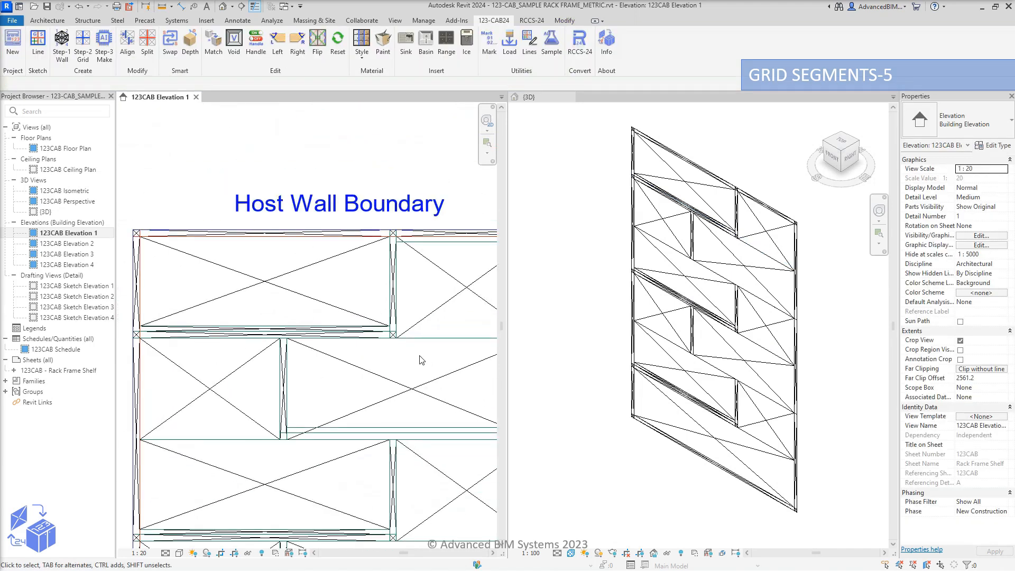
scroll(408, 389, "down", 1)
middle_click_drag(380, 417, 339, 301)
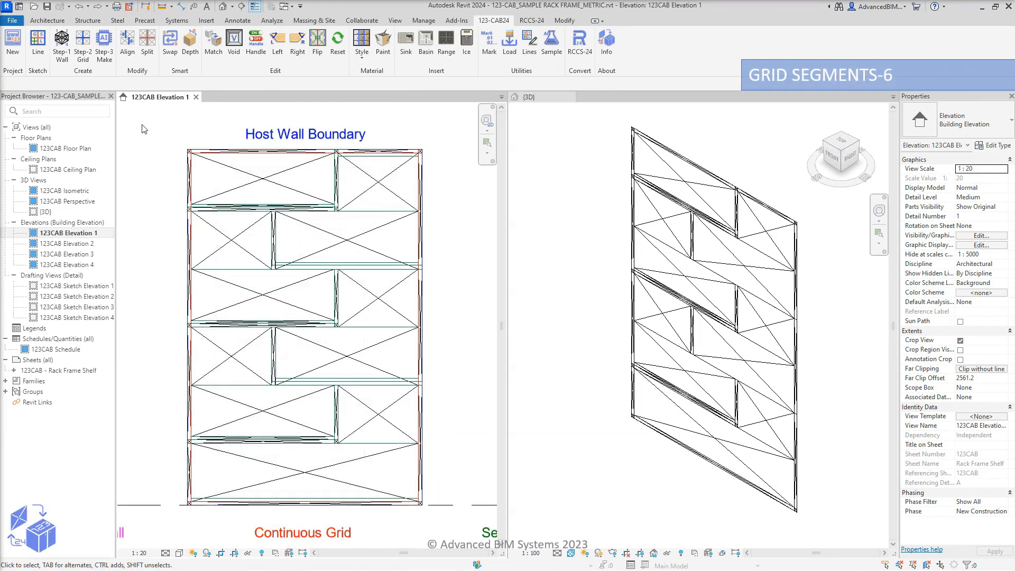
left_click(82, 45)
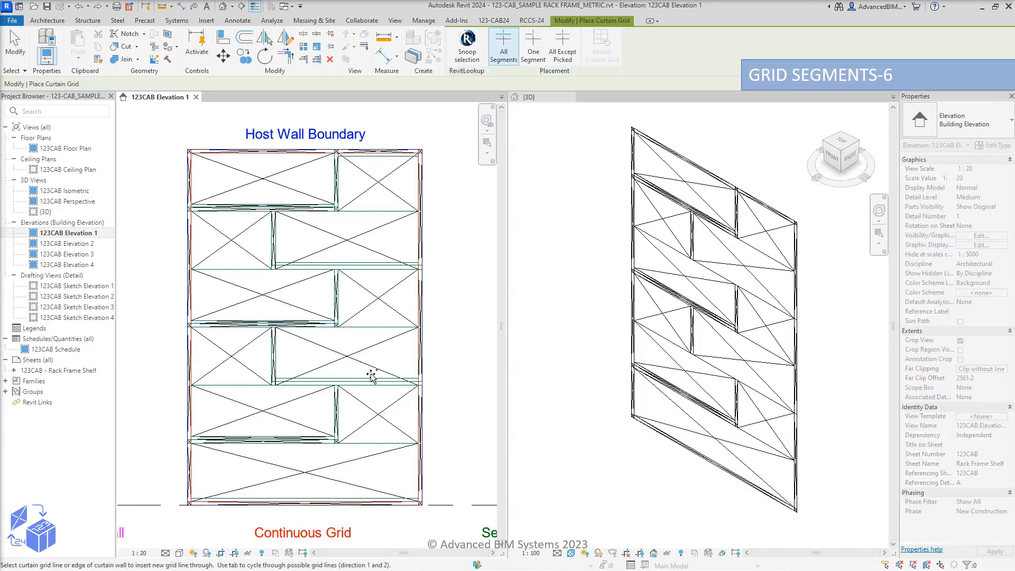
scroll(371, 375, "up", 3)
left_click(533, 54)
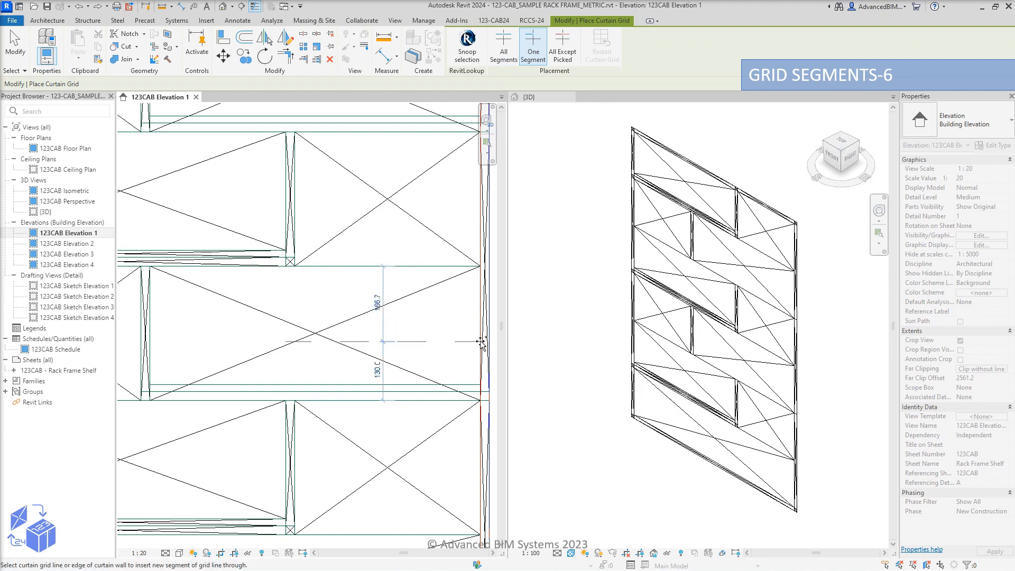
left_click(152, 339)
key("Escape")
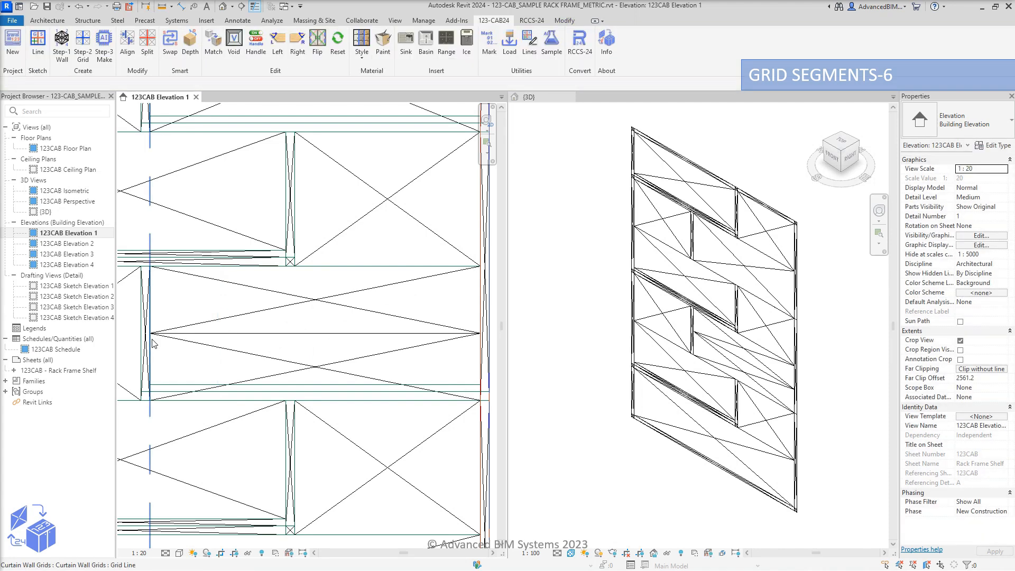
Align the new fourth-compartment grid segment to the uppermost sketch line of the shelf below it
left_click(127, 43)
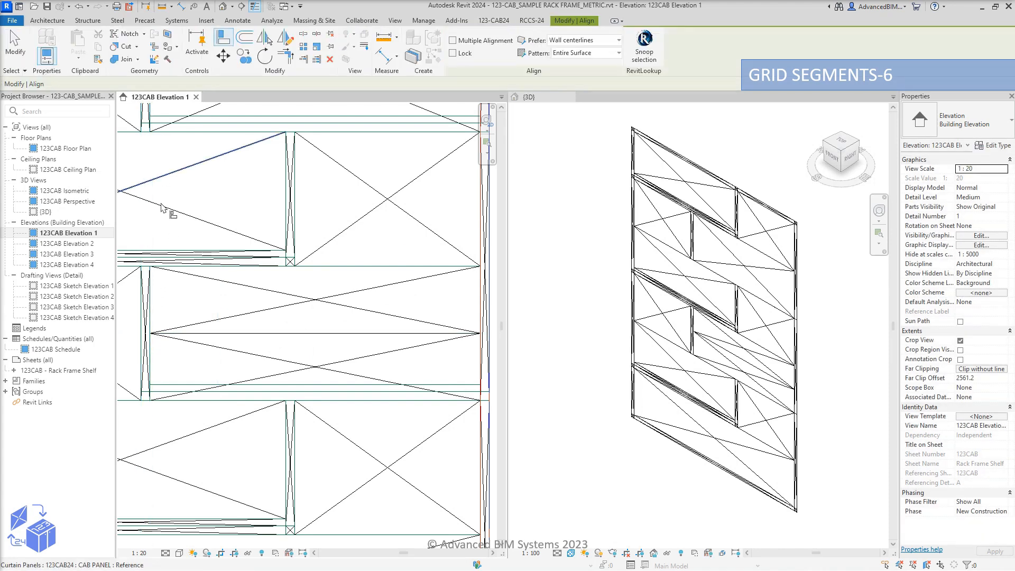
left_click(201, 335)
key("Escape")
key("Escape")
Copy the aligned horizontal grid line down onto the middle sketch line of the fourth compartment's shelf
scroll(209, 342, "up", 5)
scroll(224, 355, "up", 1)
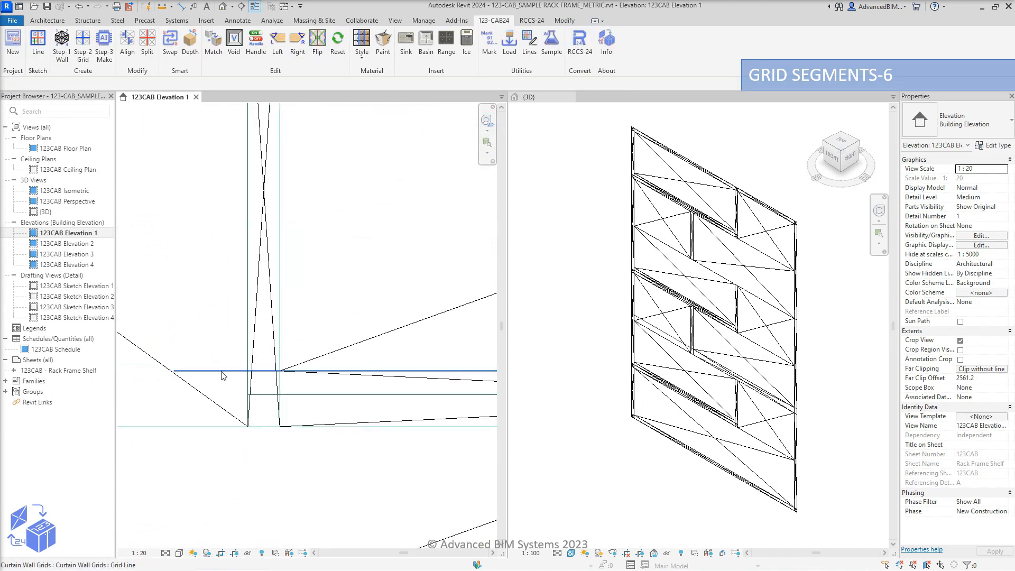
left_click(222, 371)
left_click(244, 57)
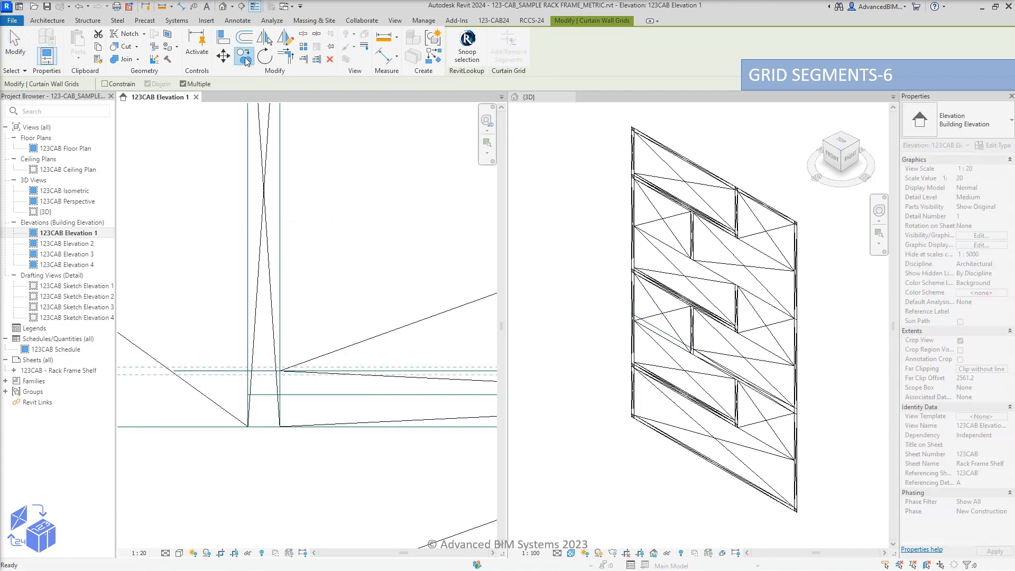
left_click(281, 374)
left_click(281, 394)
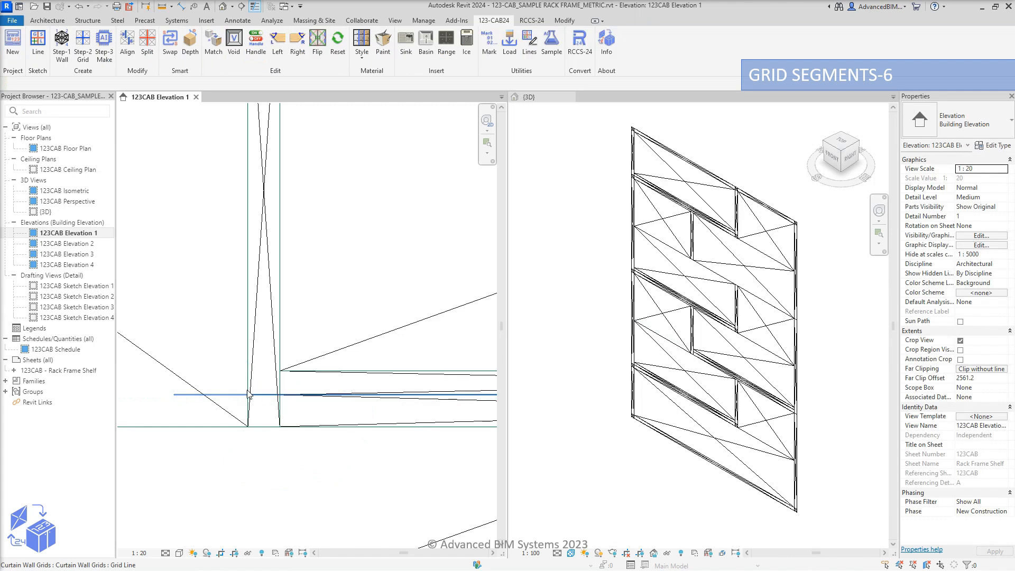
key("Escape")
Add segments to the middle horizontal grid line through the fourth compartment's divider and through the right post
left_click(508, 45)
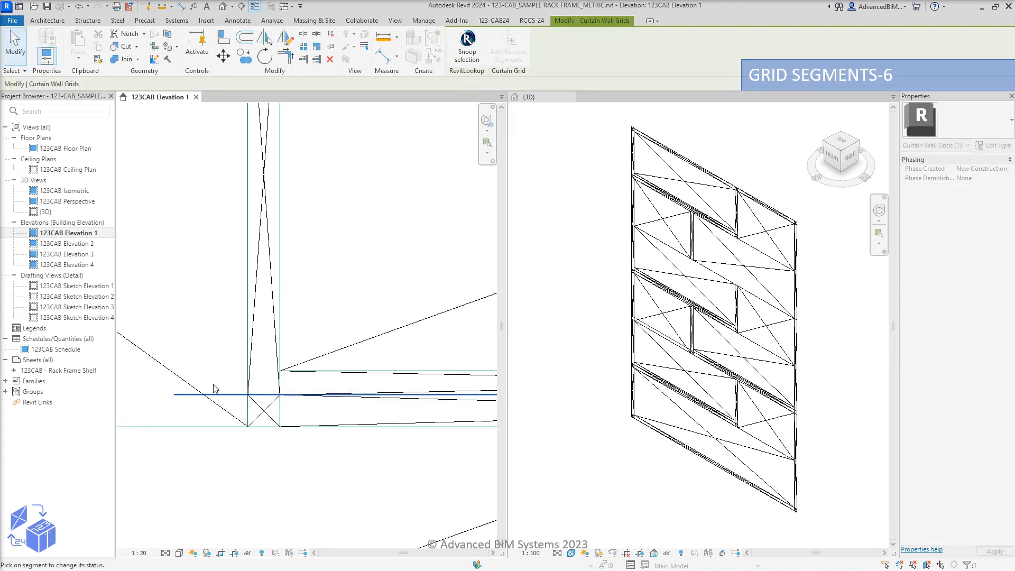
scroll(224, 390, "down", 4)
scroll(372, 385, "up", 4)
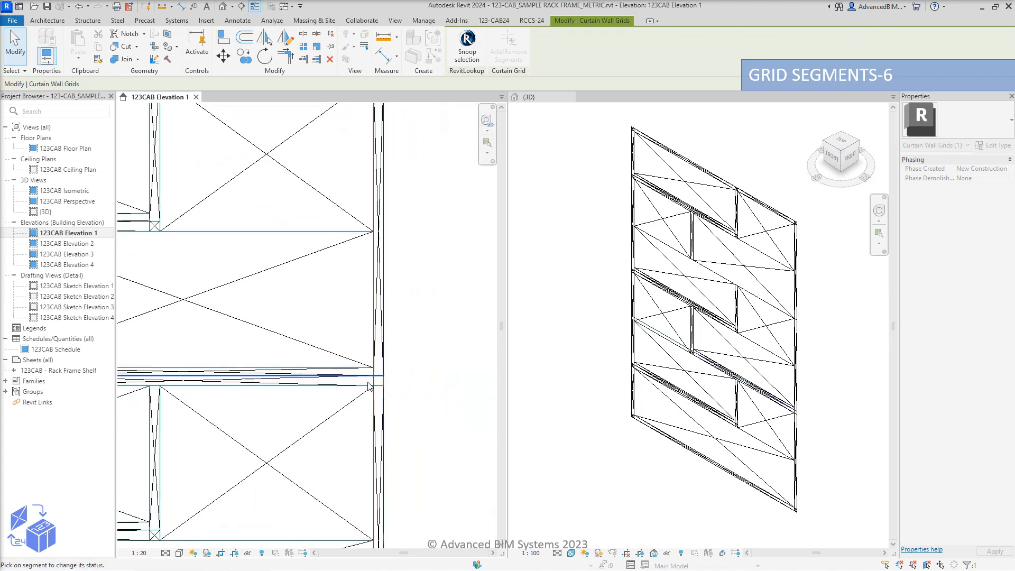
left_click(405, 364)
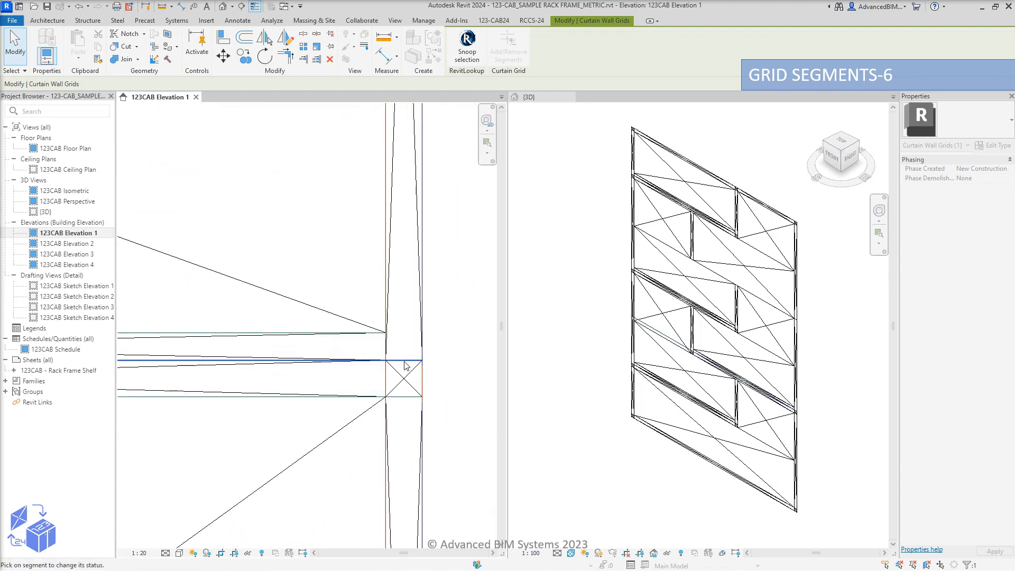
key("Escape")
key("Escape")
Copy both horizontal grid lines from the fourth compartment's shelf up to the matching shelf of the second compartment
left_click(403, 363)
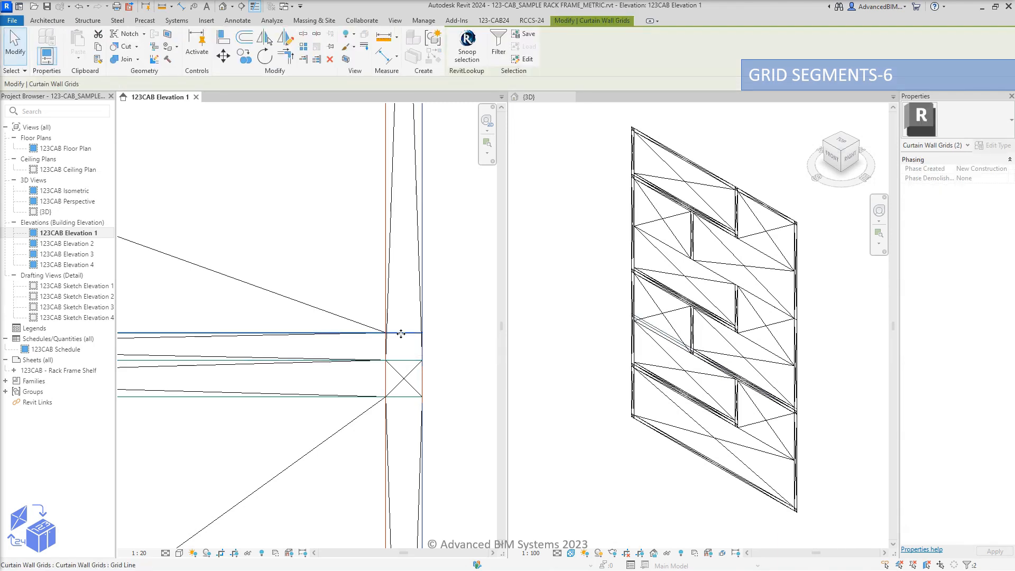
left_click(247, 59)
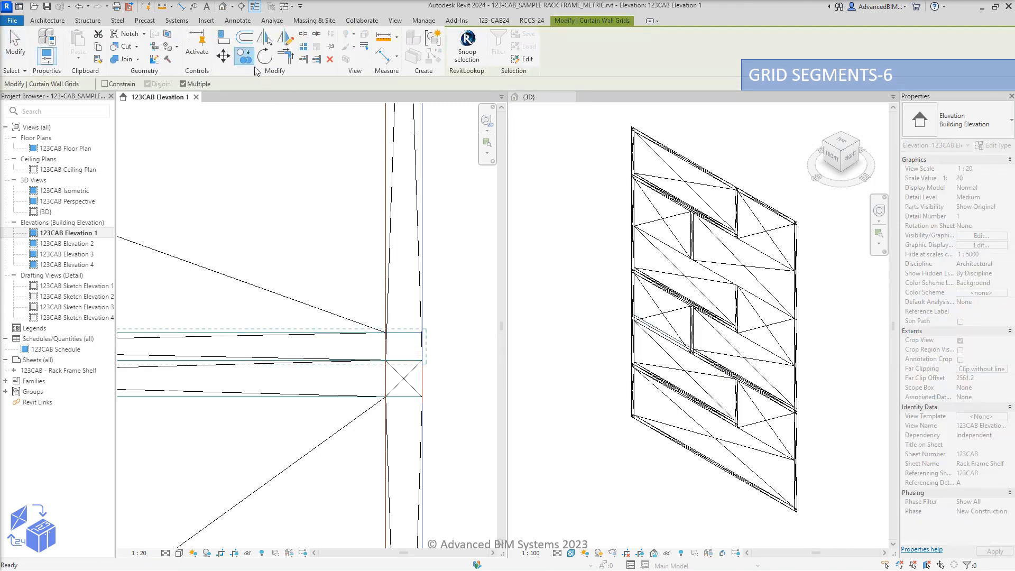
left_click(422, 396)
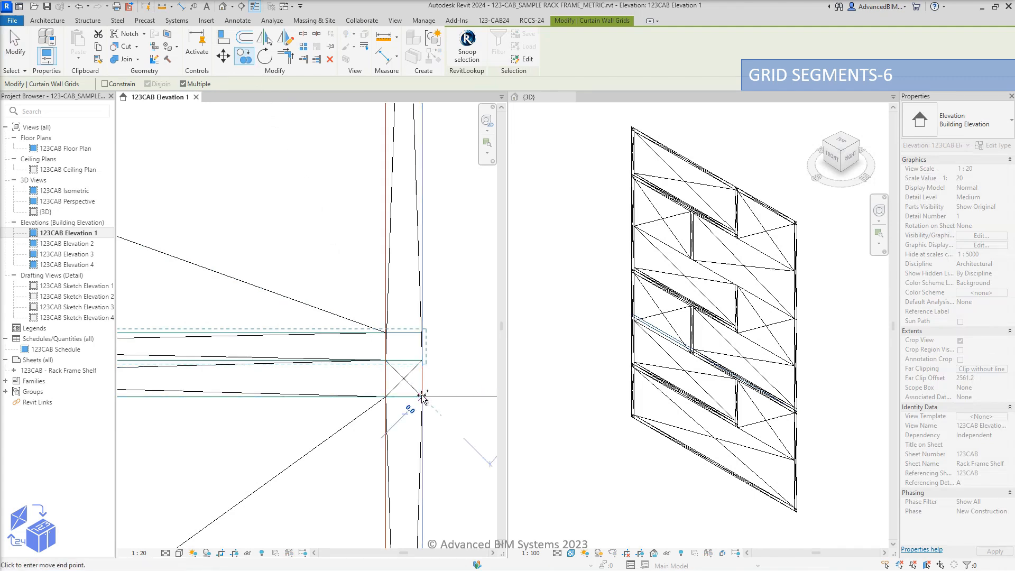
scroll(420, 399, "down", 3)
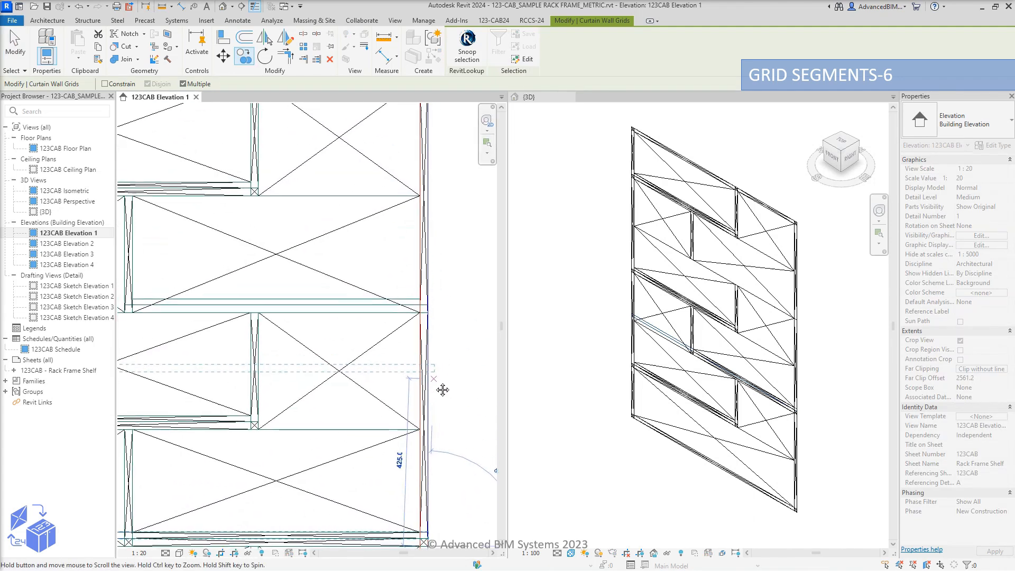
scroll(430, 328, "up", 5)
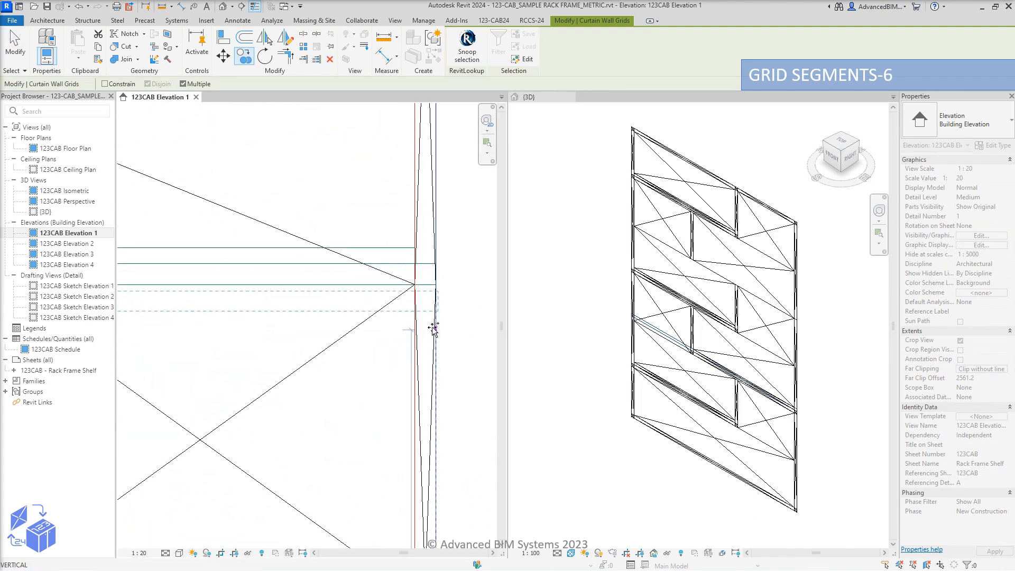
left_click(437, 272)
key("Escape")
key("Escape")
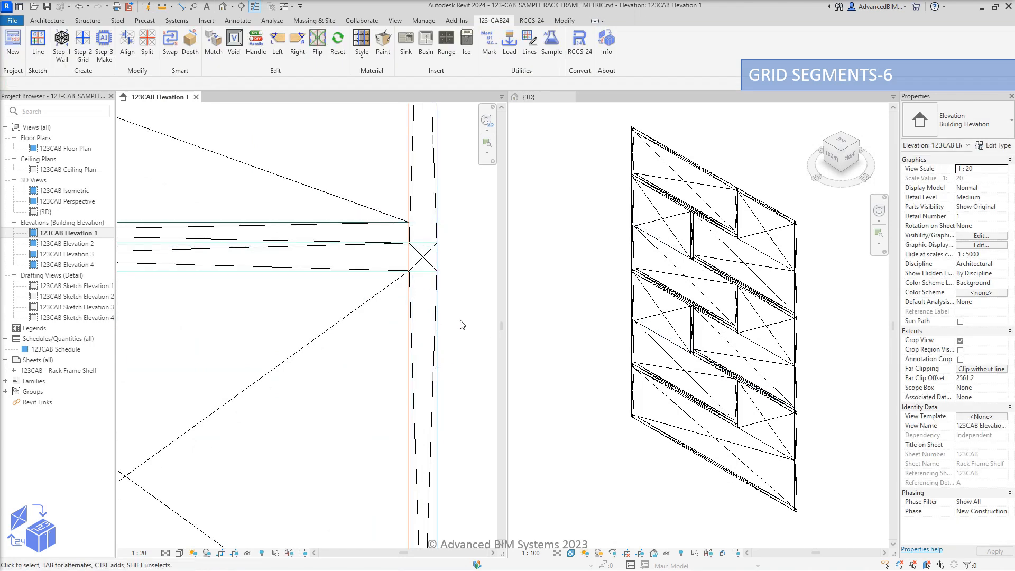
Place a One Segment horizontal curtain grid across the bottom compartment, above its lower rail
scroll(463, 296, "down", 5)
scroll(463, 324, "up", 1)
middle_click_drag(466, 332, 440, 308)
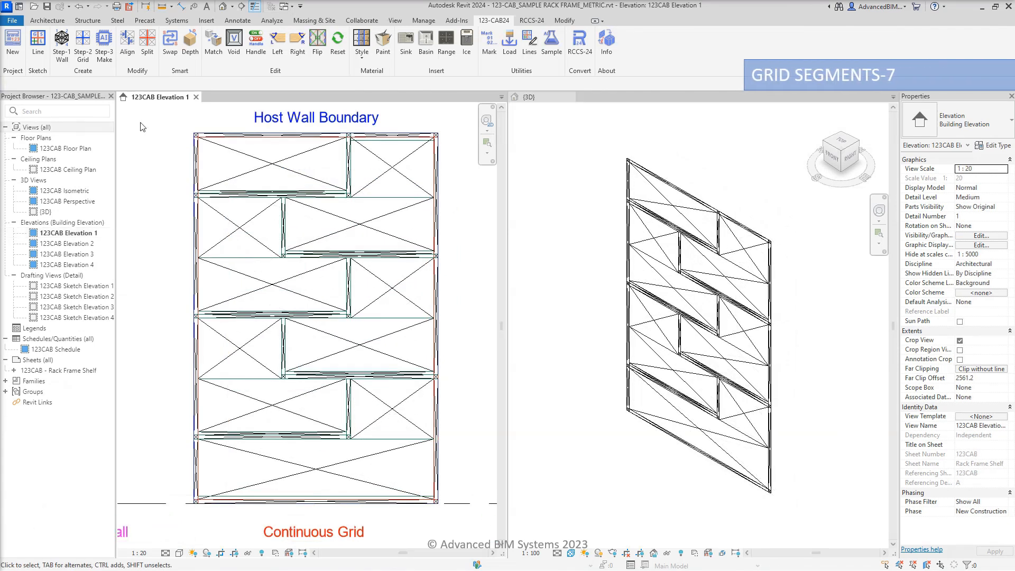
left_click(82, 40)
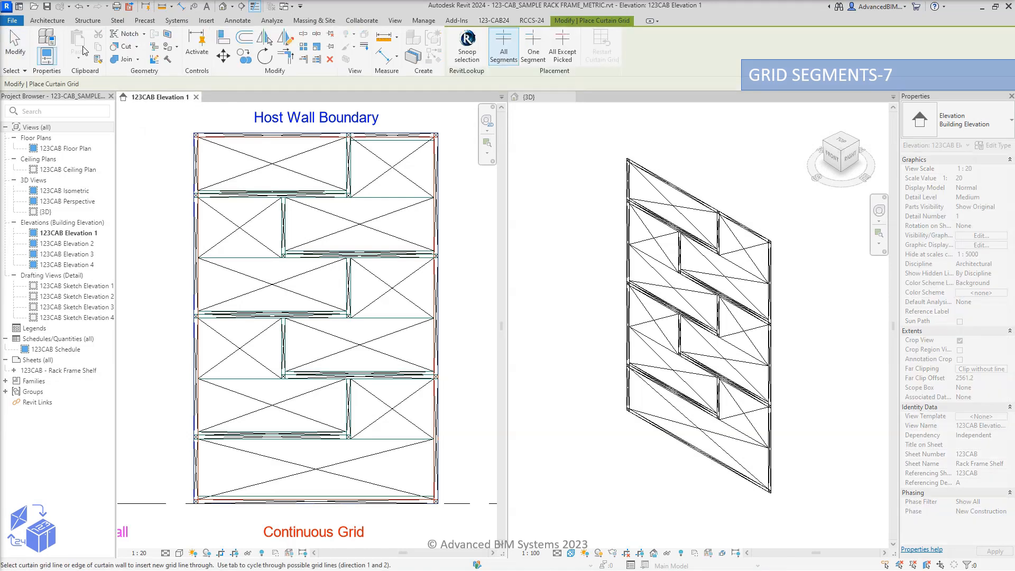
left_click(532, 52)
scroll(220, 351, "down", 3, "ctrl")
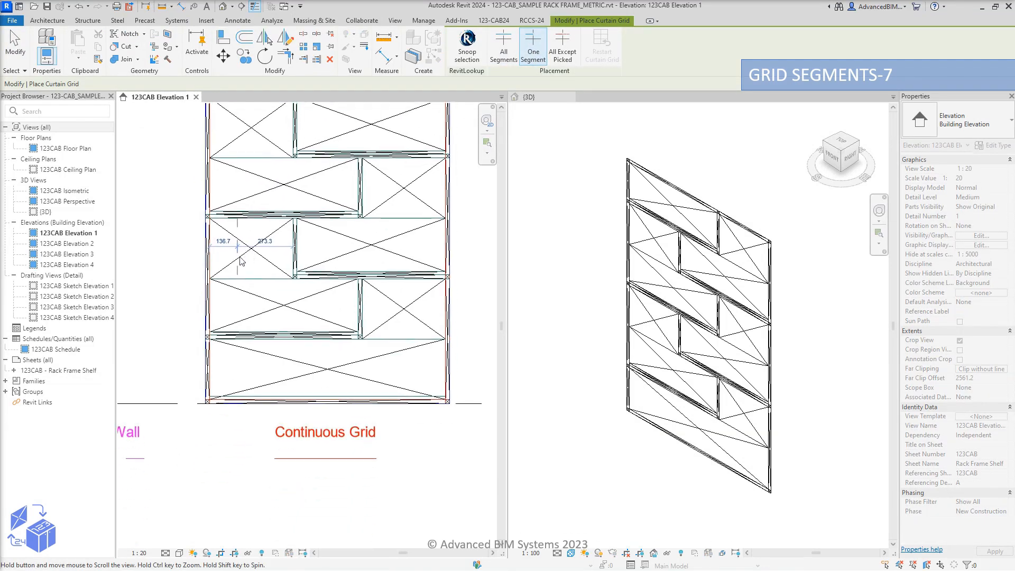
scroll(227, 388, "up", 3)
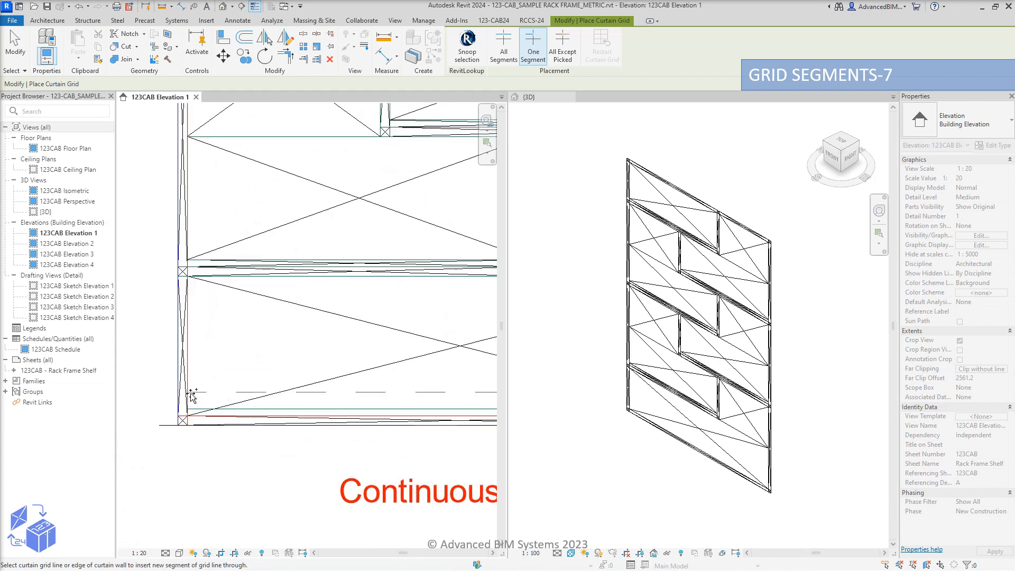
left_click(192, 397)
key("Escape")
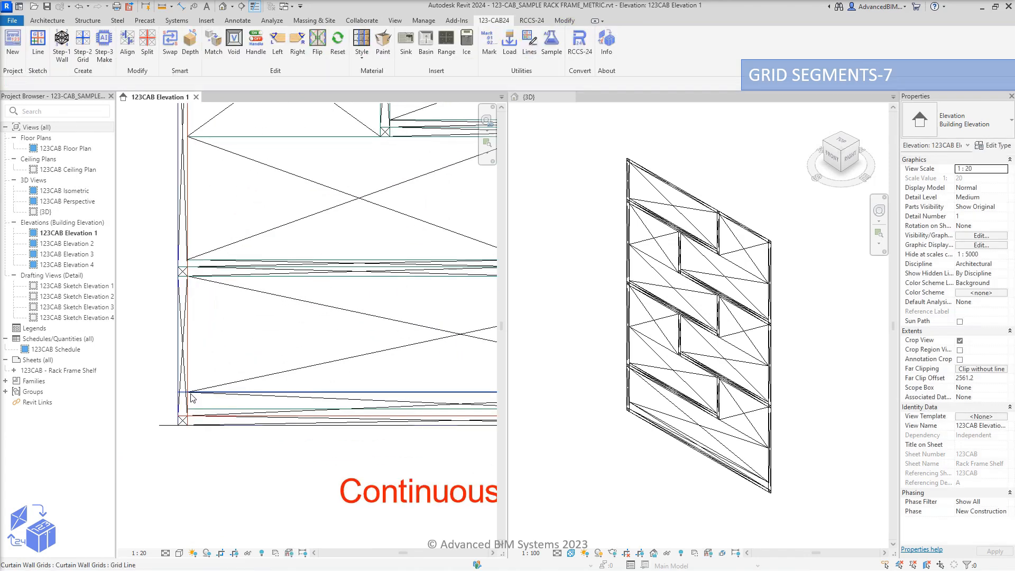
Align the bottom compartment's new grid segment to the green sketch line just above the lower continuous grid
left_click(127, 44)
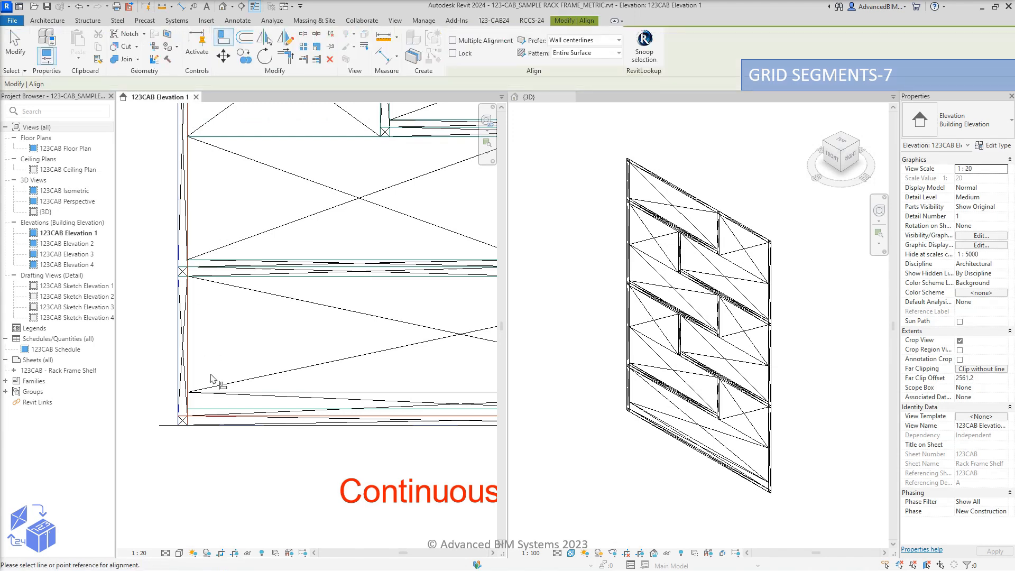
scroll(223, 384, "up", 3)
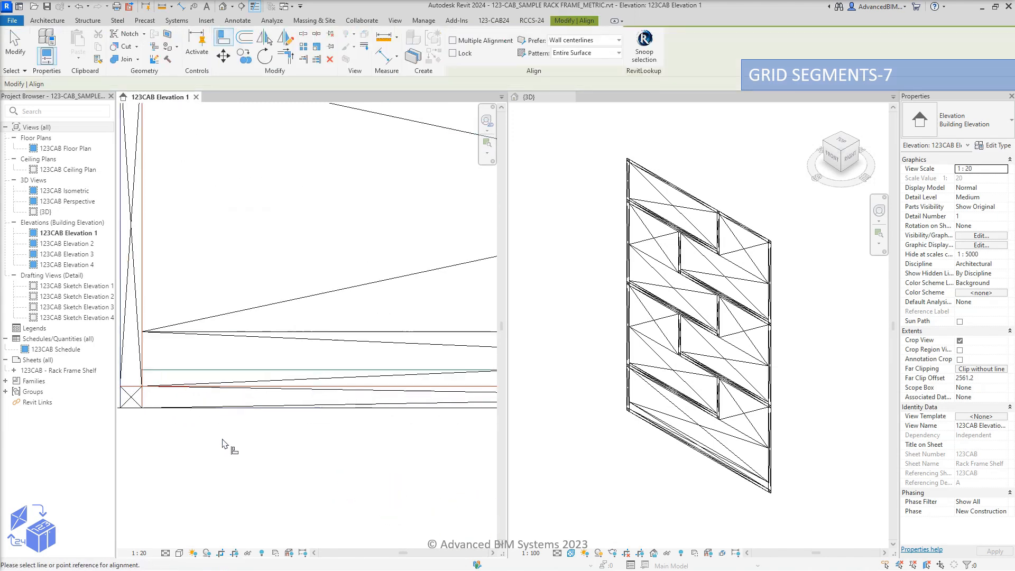
left_click(229, 341)
key("Escape")
scroll(204, 374, "down", 2)
scroll(204, 374, "down", 3)
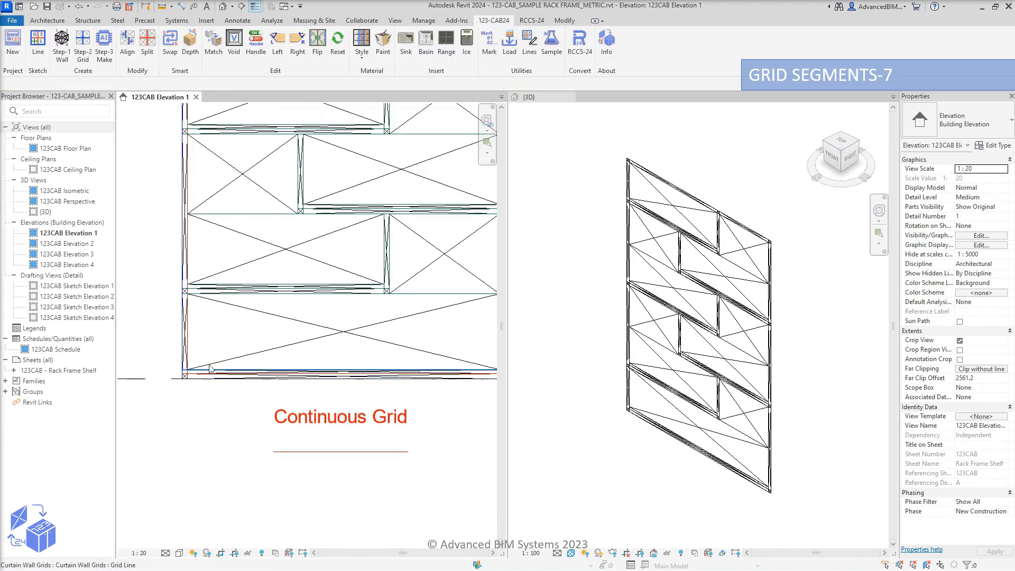
Place a One Segment horizontal curtain grid in the top compartment, between the divider and the right post
middle_click_drag(407, 242, 332, 466)
middle_click_drag(349, 246, 333, 386)
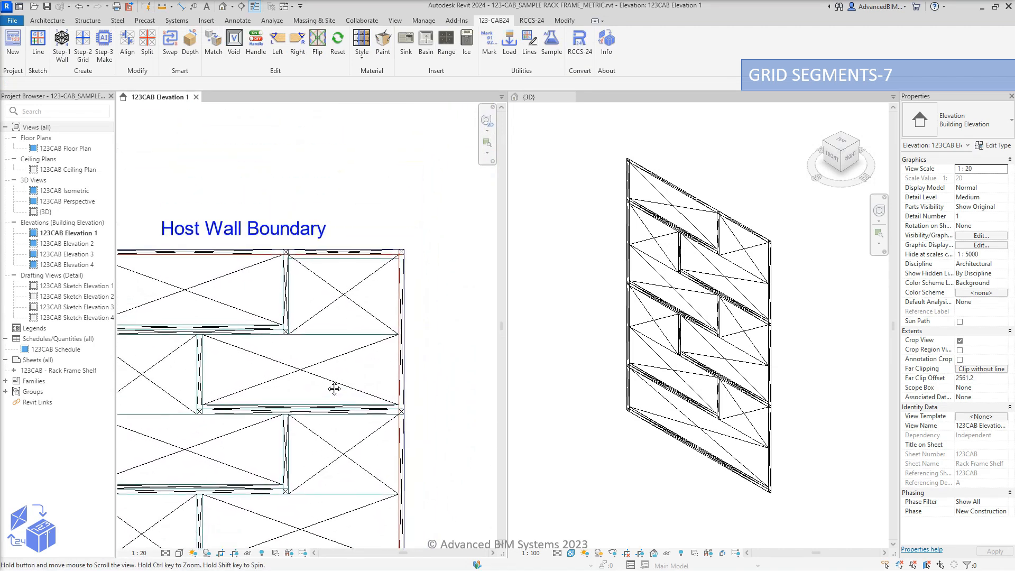
scroll(327, 277, "up", 3)
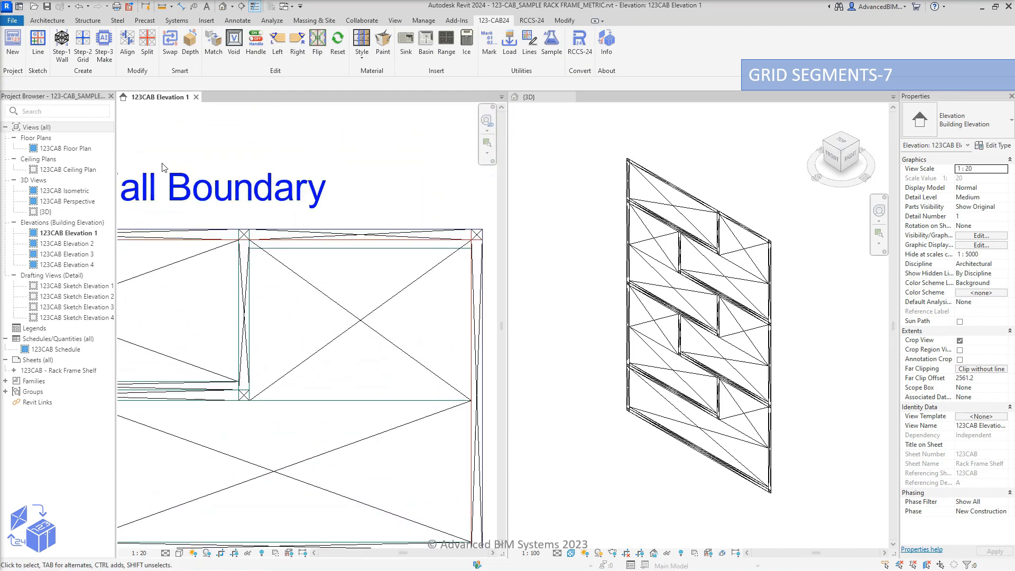
left_click(82, 45)
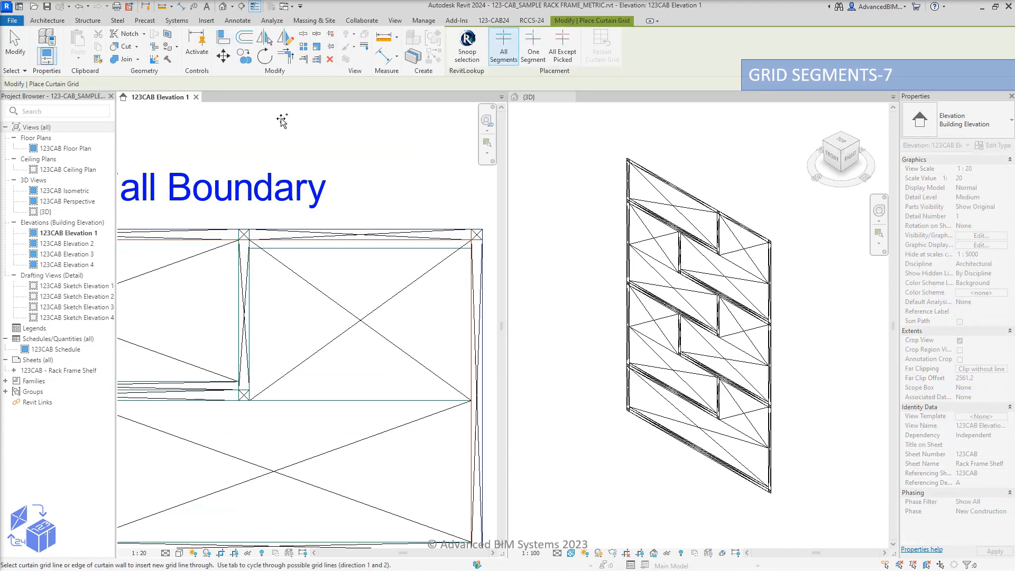
left_click(535, 45)
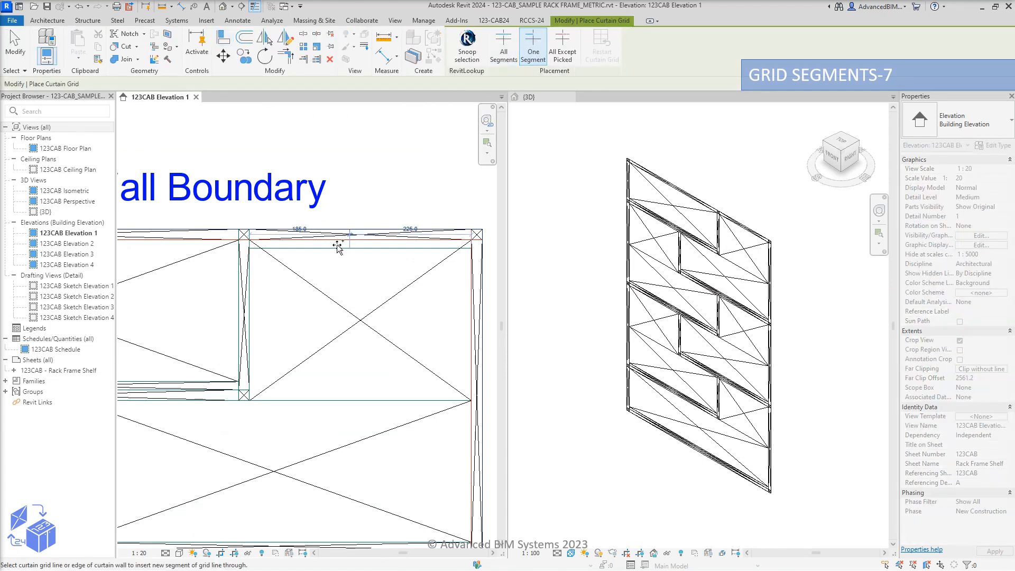
left_click(255, 275)
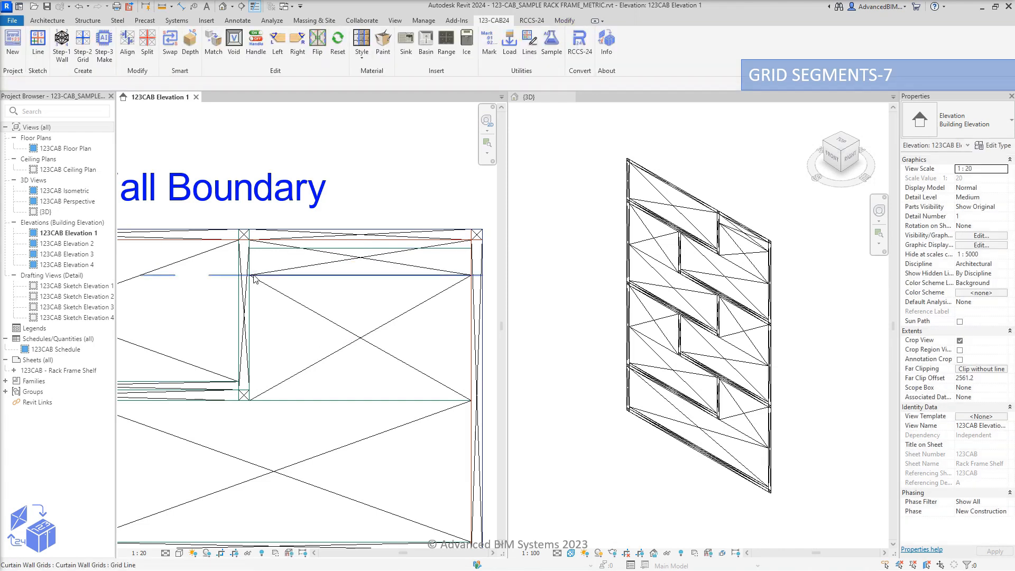
Align the top-right compartment's new grid segment to the green sketch line just below the upper continuous grid
left_click(127, 45)
scroll(259, 253, "up", 2)
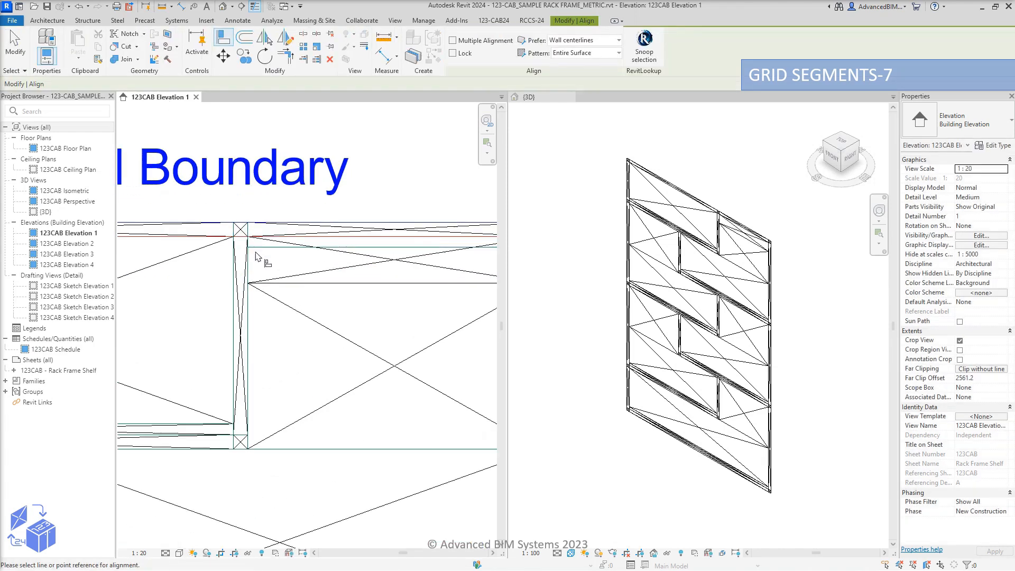
left_click(258, 248)
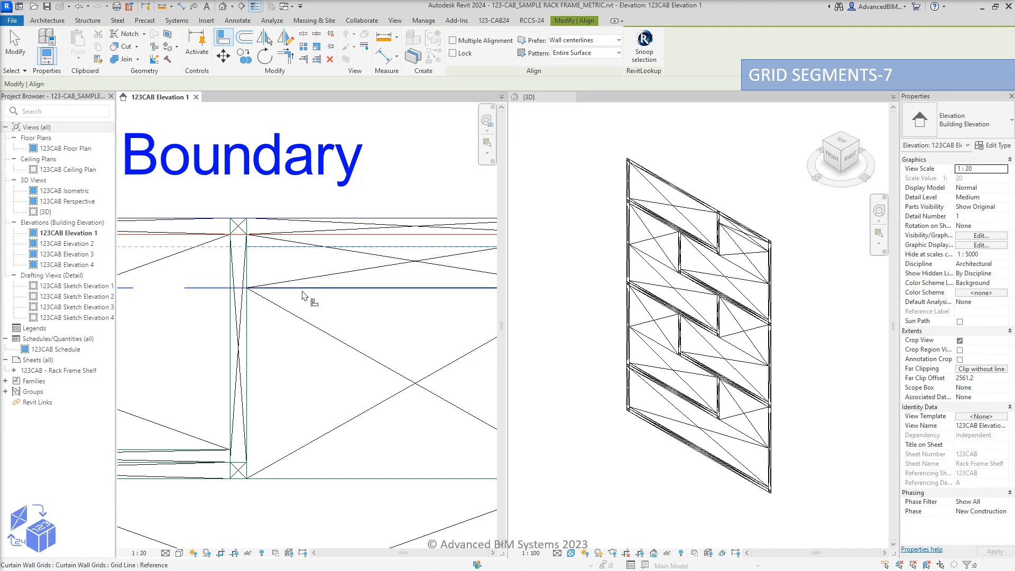
left_click(304, 289)
key("Escape")
key("Escape")
scroll(302, 291, "down", 4)
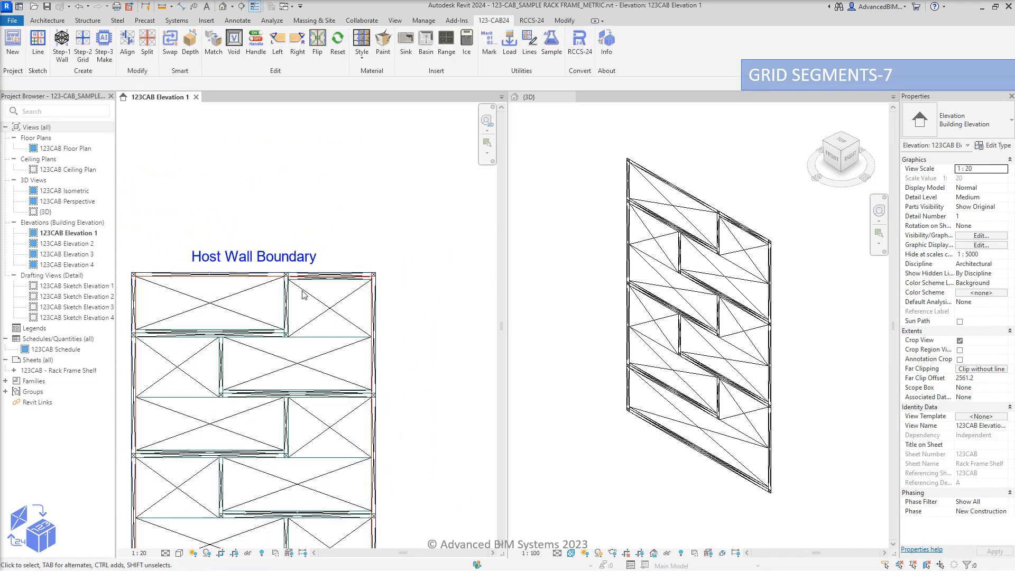
middle_click_drag(214, 243, 279, 132)
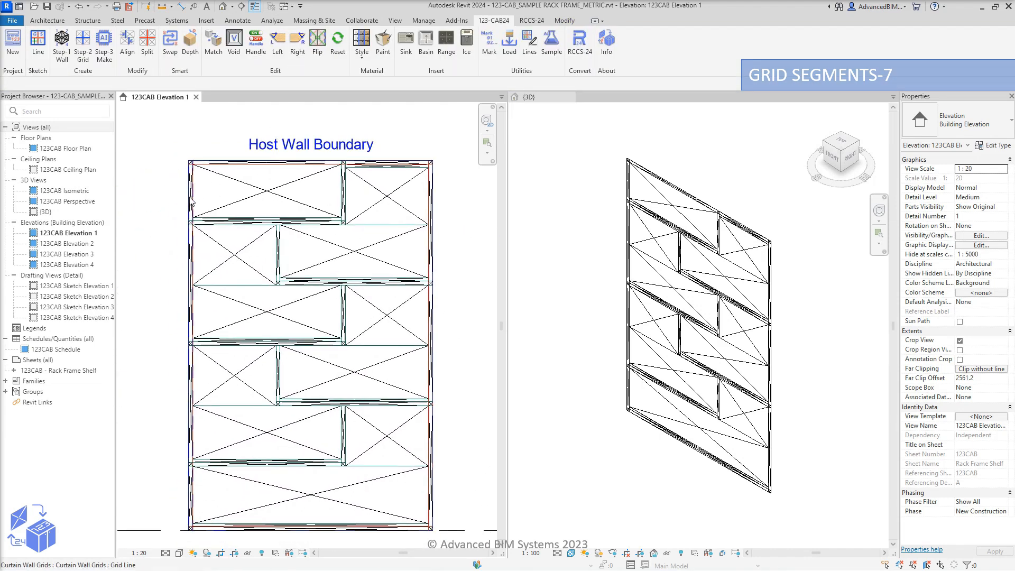
Activate the 123CAB Isometric viewport on the 123CAB - Rack Frame Shelf sheet
middle_click_drag(175, 247, 166, 231)
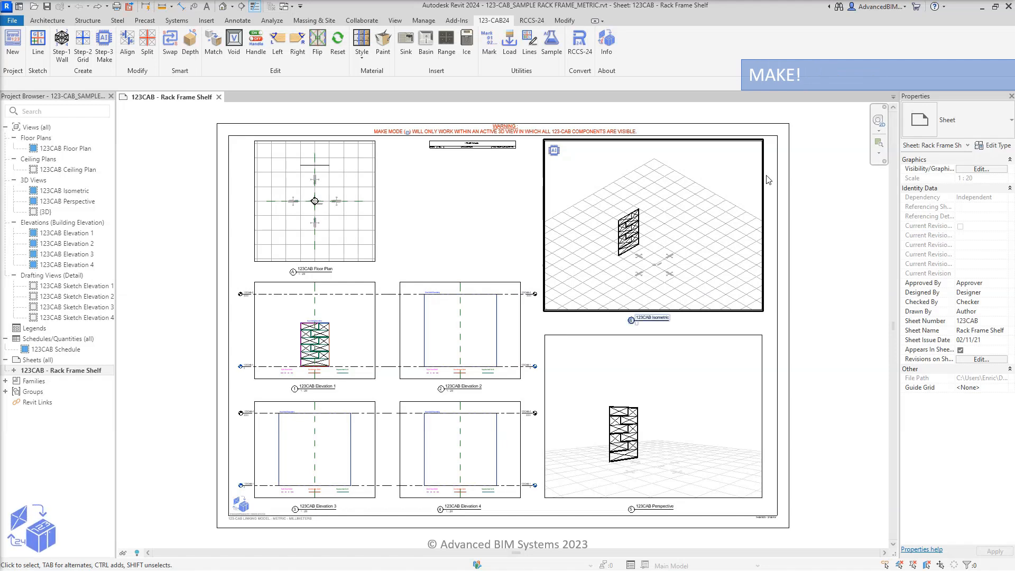
left_click(744, 176)
right_click(744, 177)
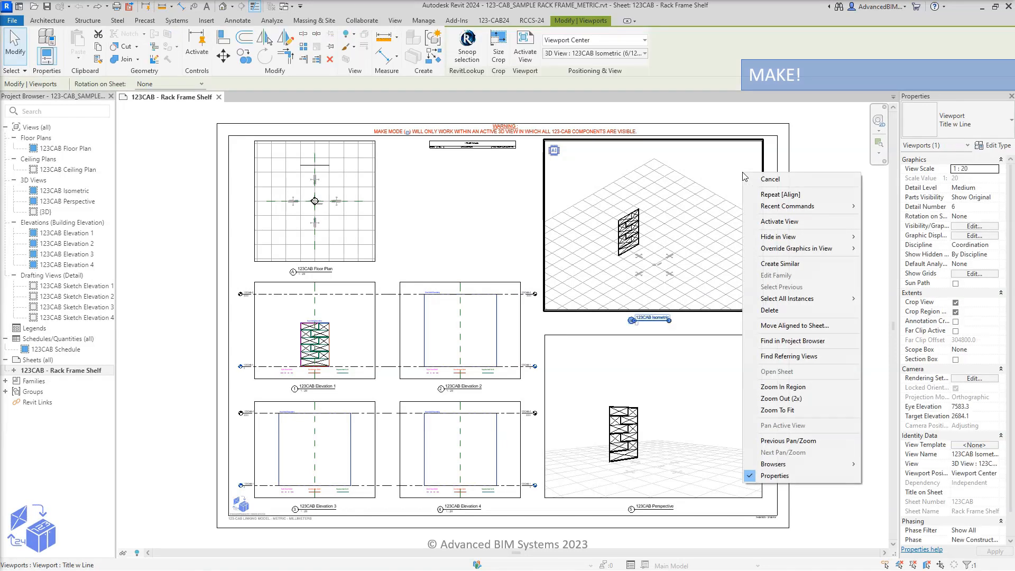
left_click(780, 221)
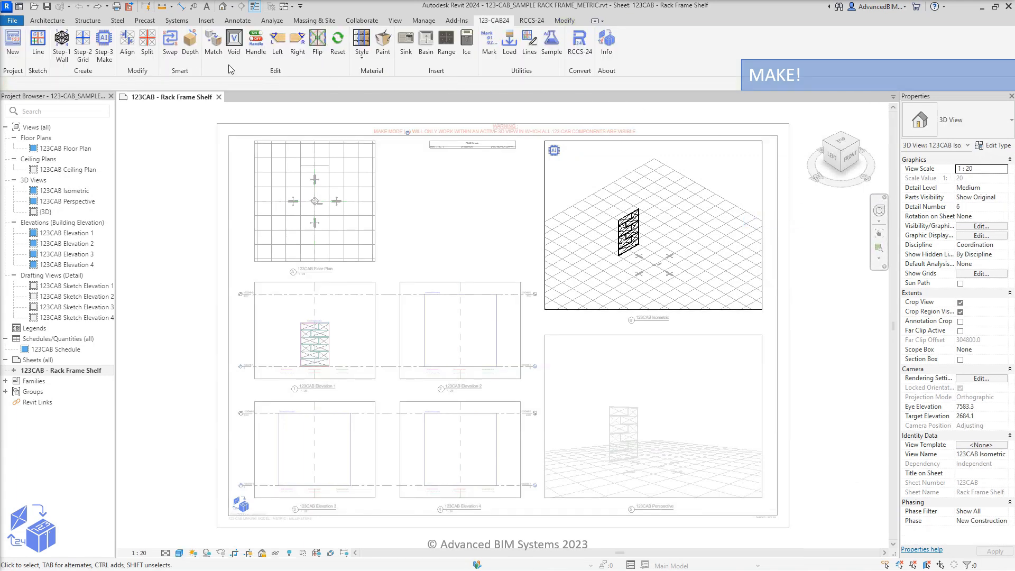
Run Step-3 Make to generate the rack frame shelf from the gridded host wall, and deactivate the isometric viewport
left_click(106, 50)
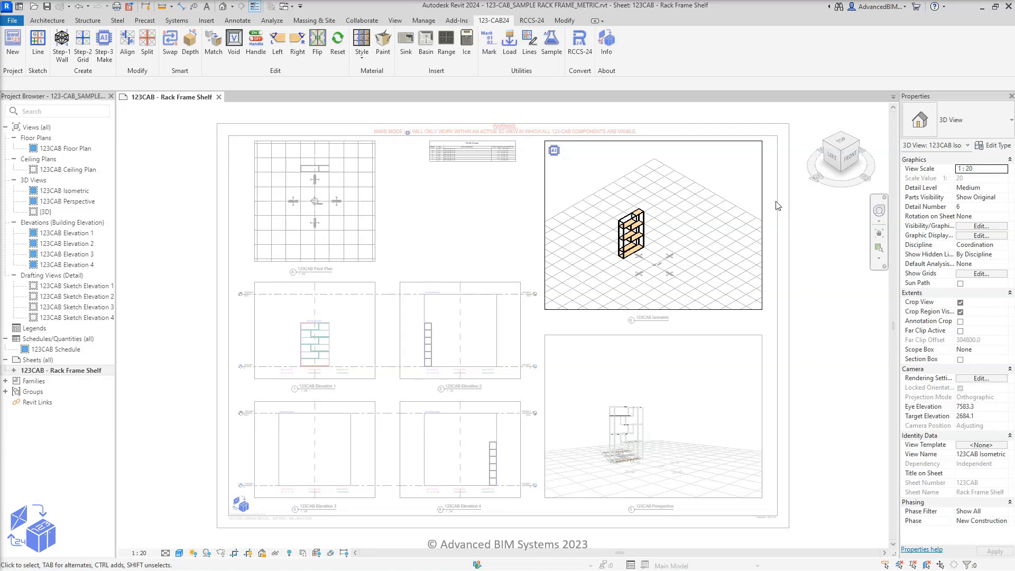
right_click(738, 176)
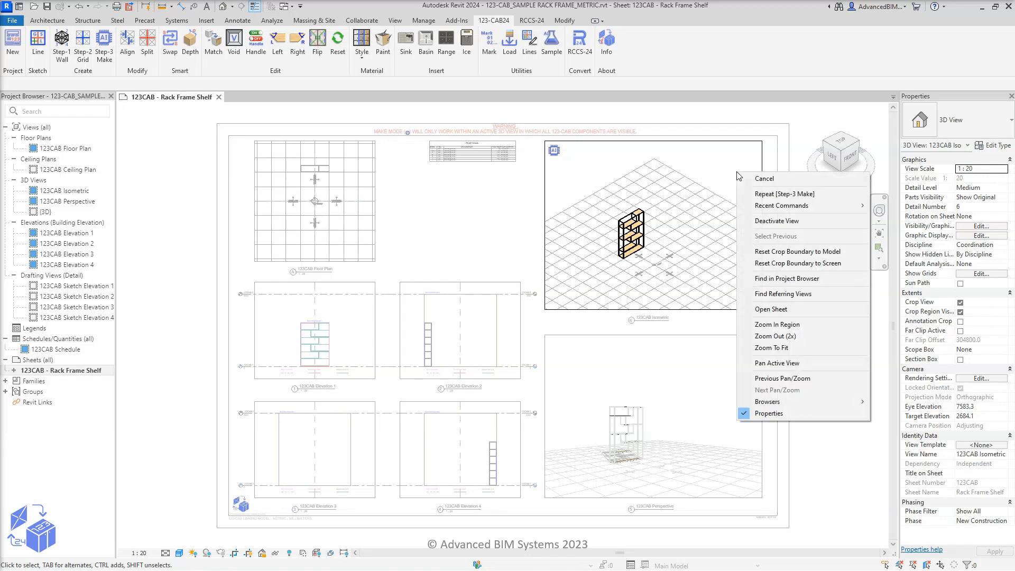
left_click(774, 222)
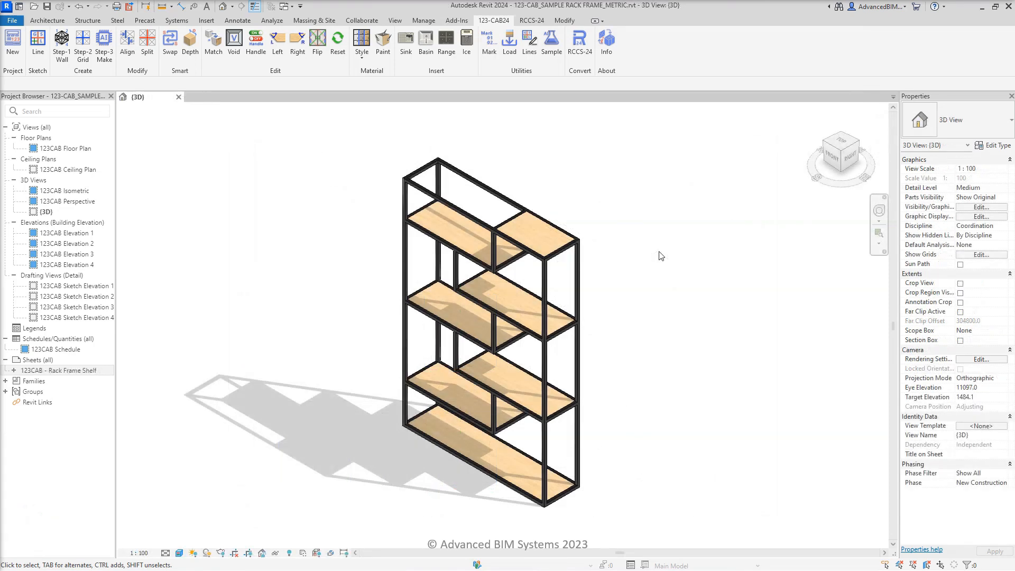
Examine the finished rack frame shelf in the {3D} view from several sides, including close-ups of the frame joints and shelf undersides
middle_click_drag(744, 225, 500, 199, "shift")
scroll(469, 246, "up", 10)
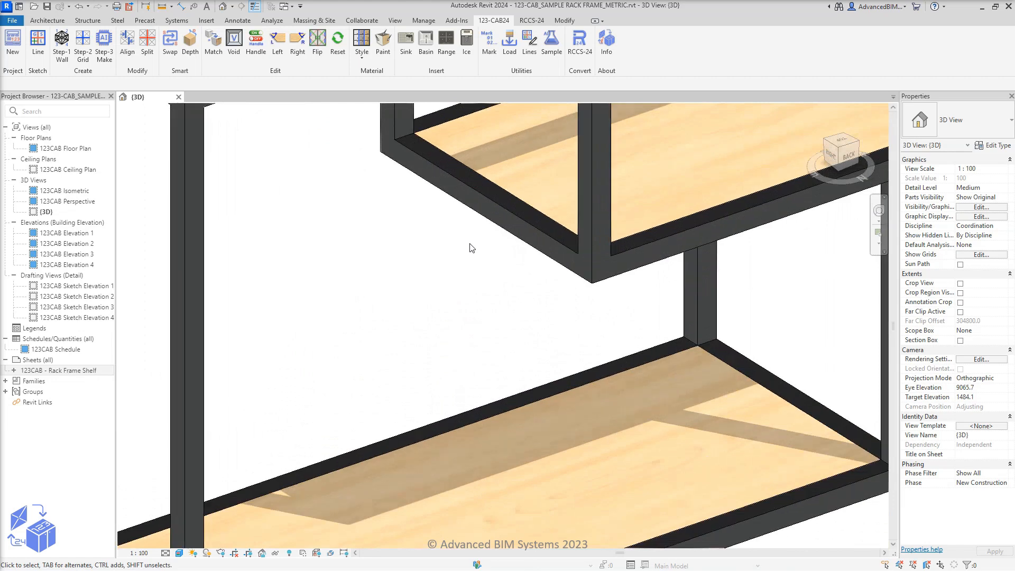
middle_click_drag(469, 247, 364, 314)
scroll(344, 321, "down", 8)
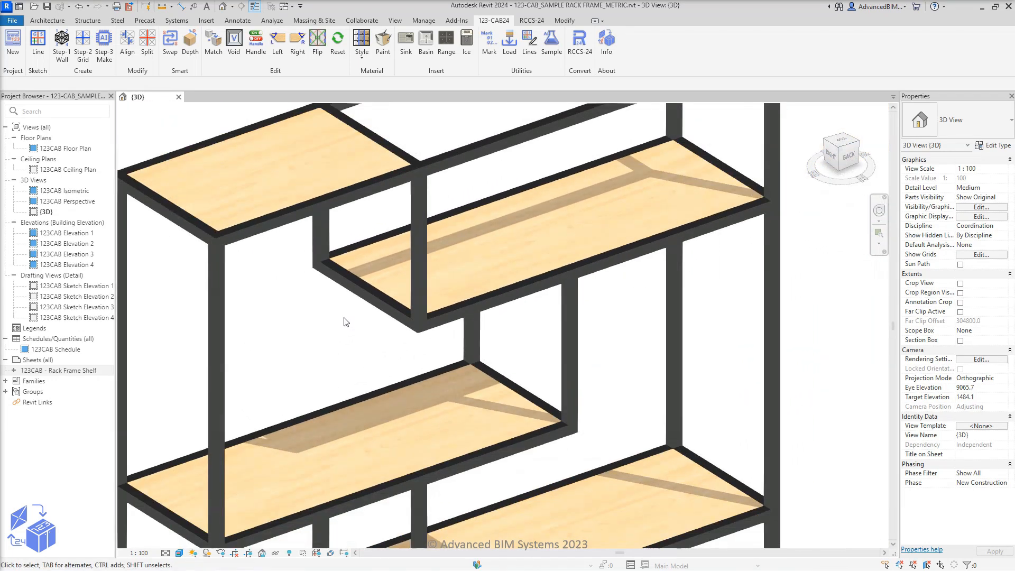
middle_click_drag(576, 445, 391, 307, "shift")
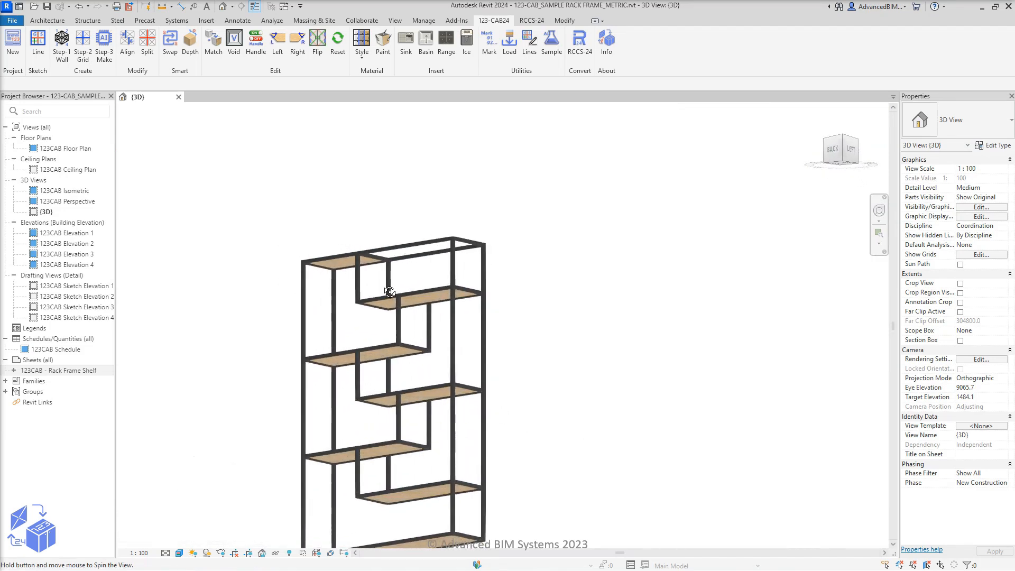
scroll(398, 318, "up", 5)
scroll(400, 321, "up", 4)
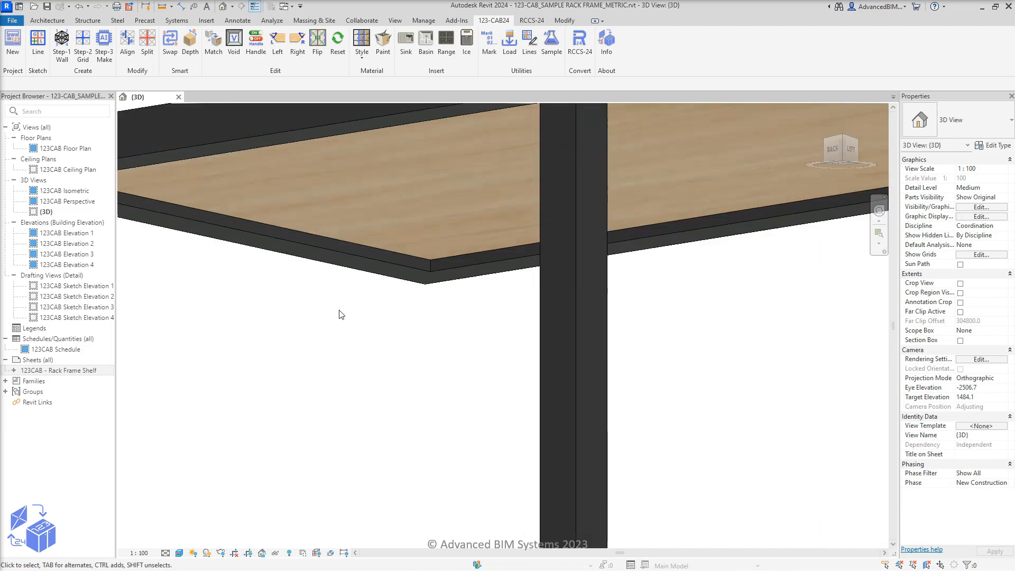
scroll(340, 315, "down", 6)
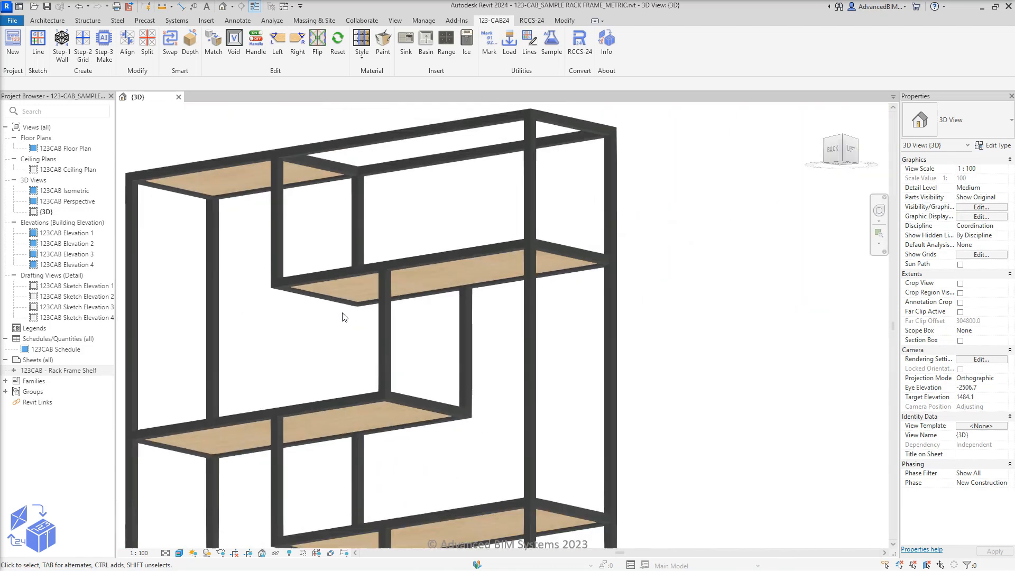
middle_click_drag(326, 311, 710, 342, "shift")
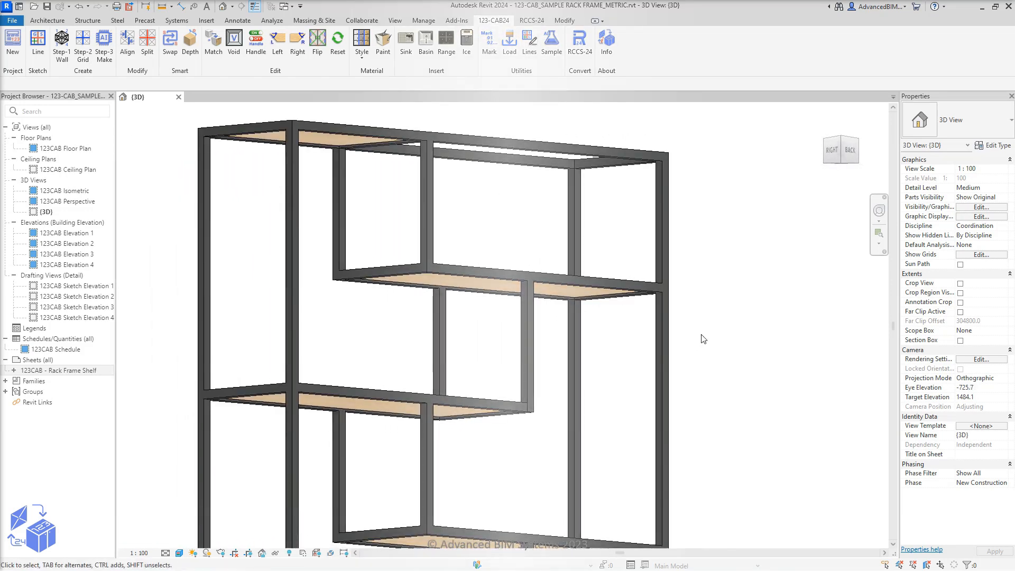